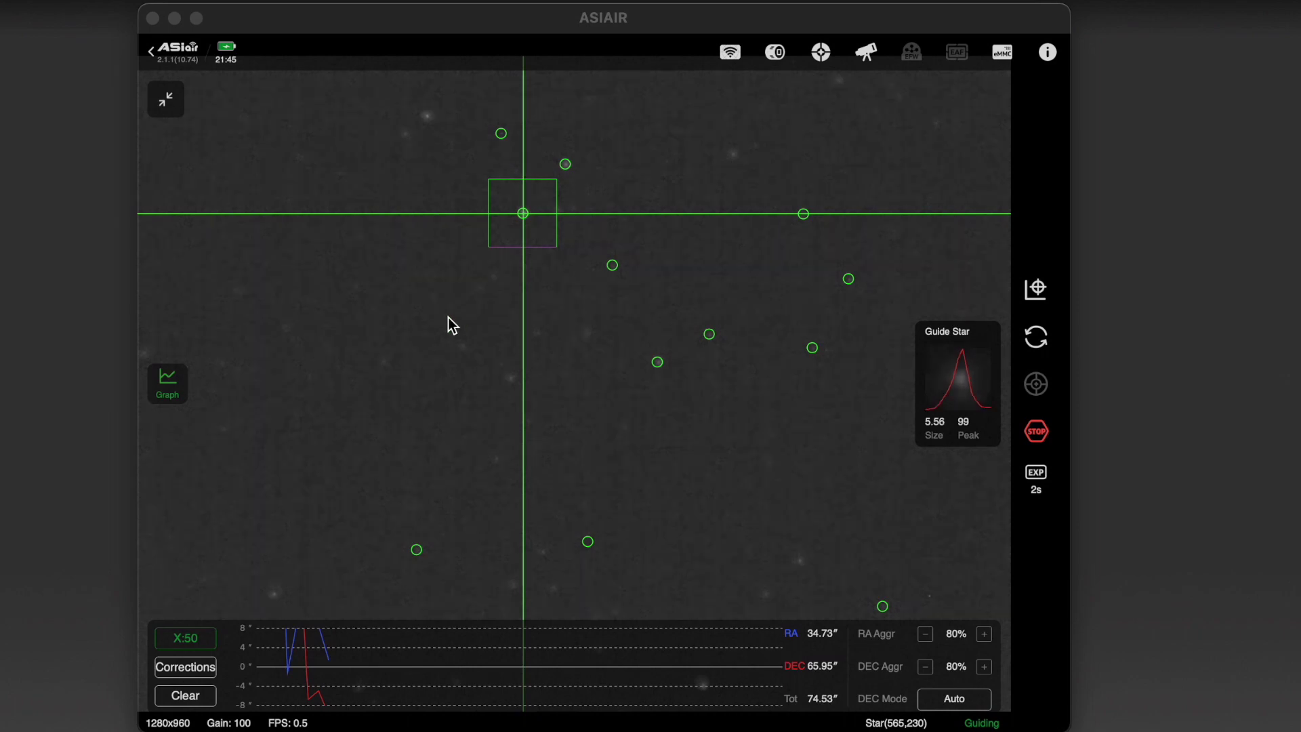
Collapse the guiding view to return to ASIAIR's main star-field preview.
left_click(166, 102)
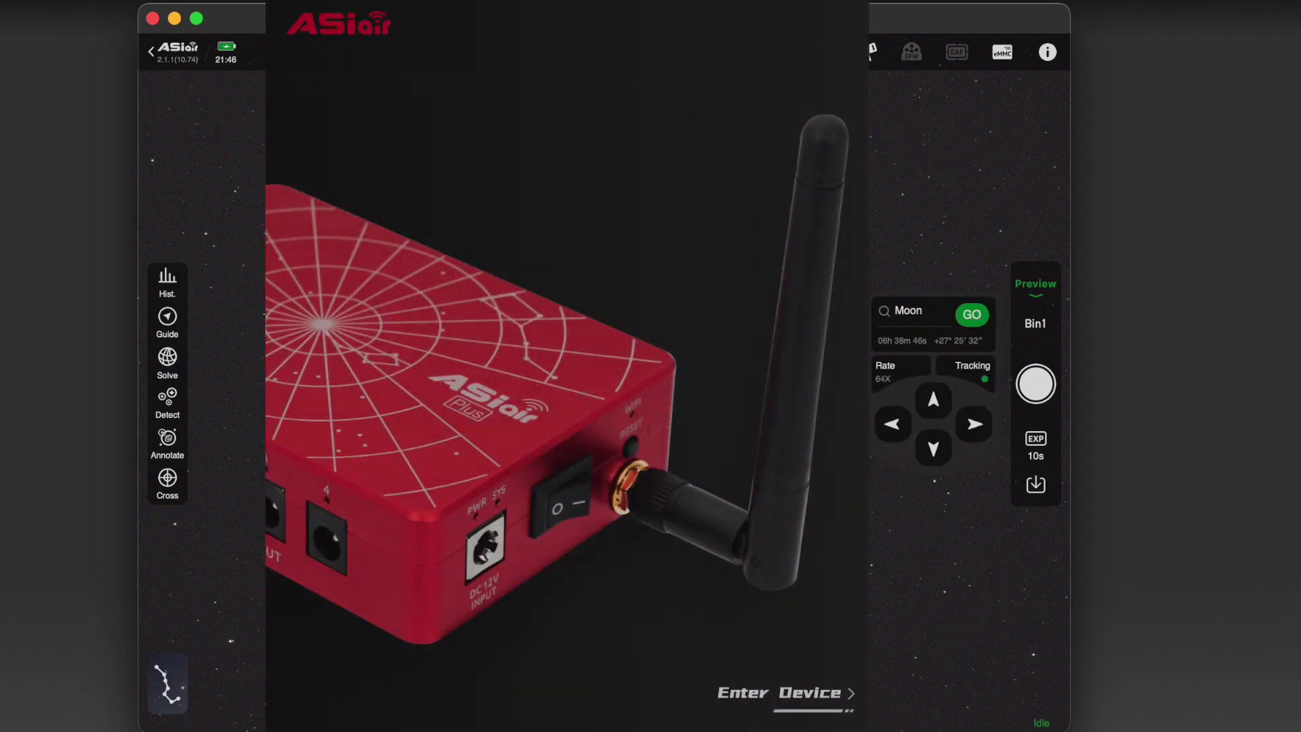
Pick M42 Orion Nebula from the Messier Objects category and send the mount there with GoTo.
left_click(914, 311)
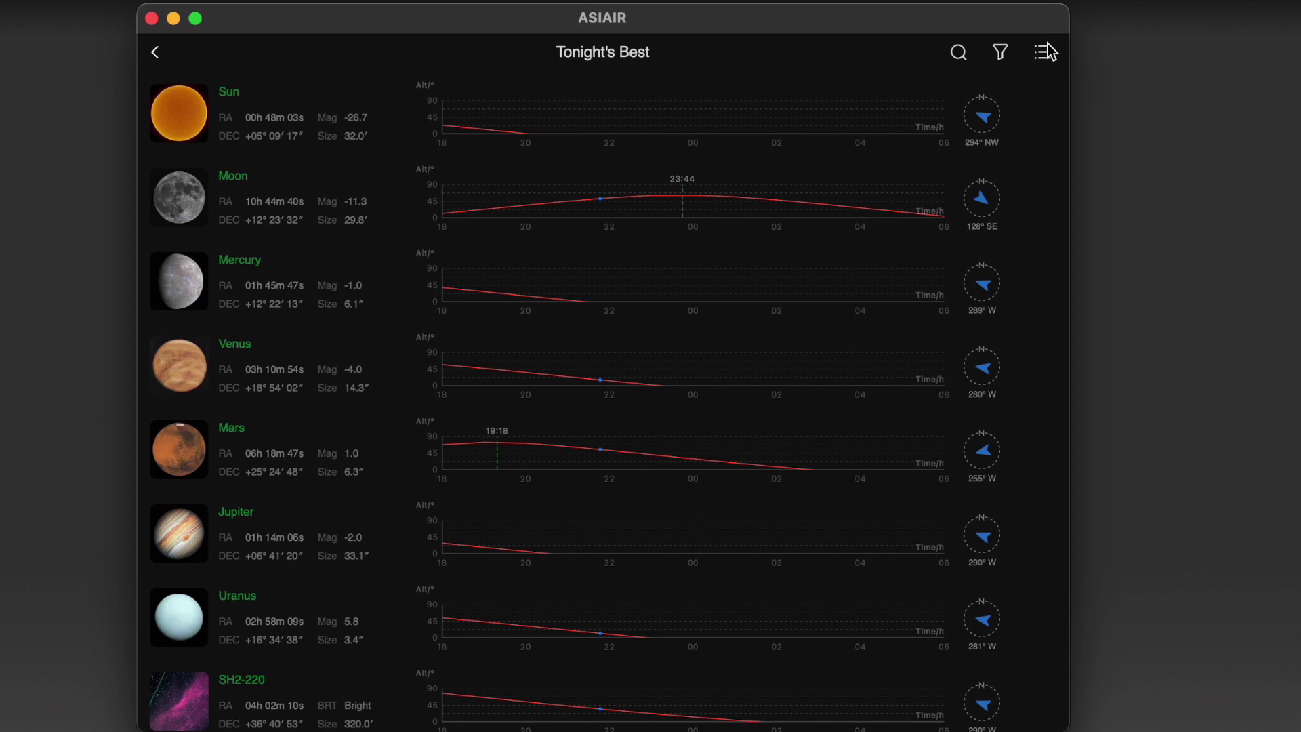
left_click(1046, 52)
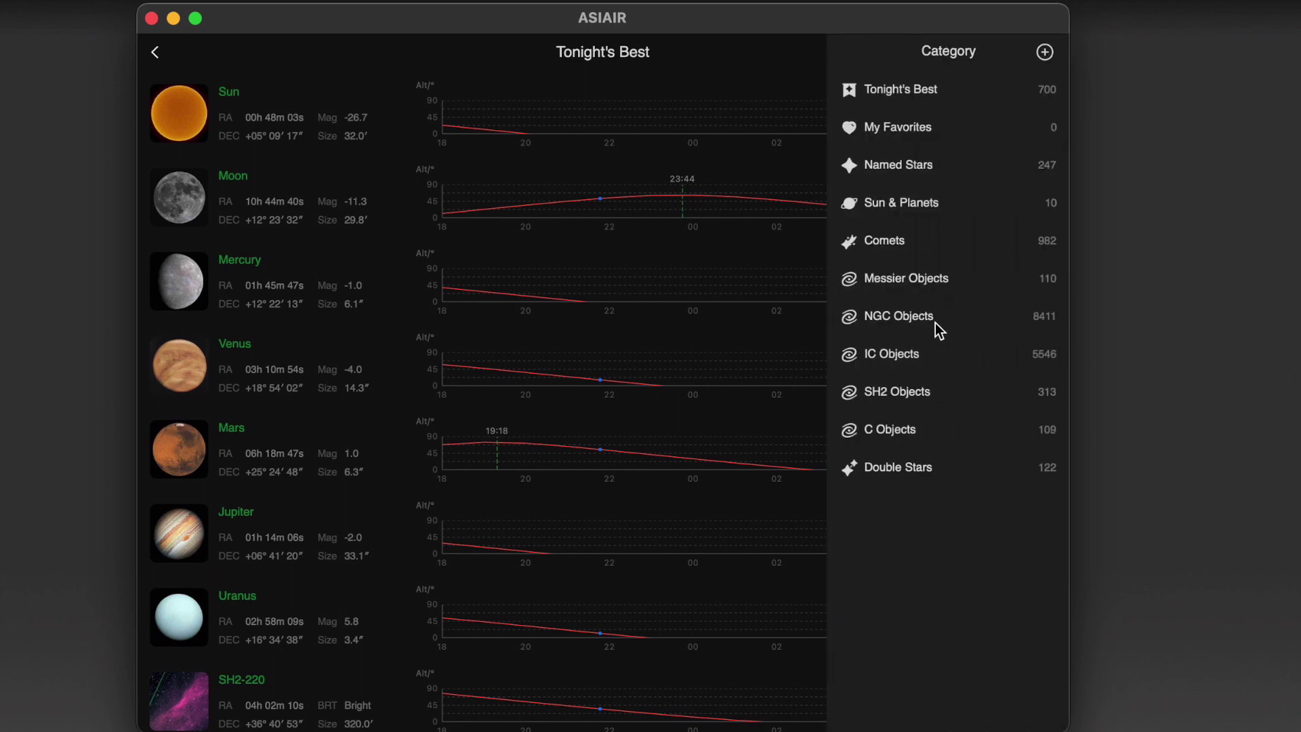
left_click(936, 285)
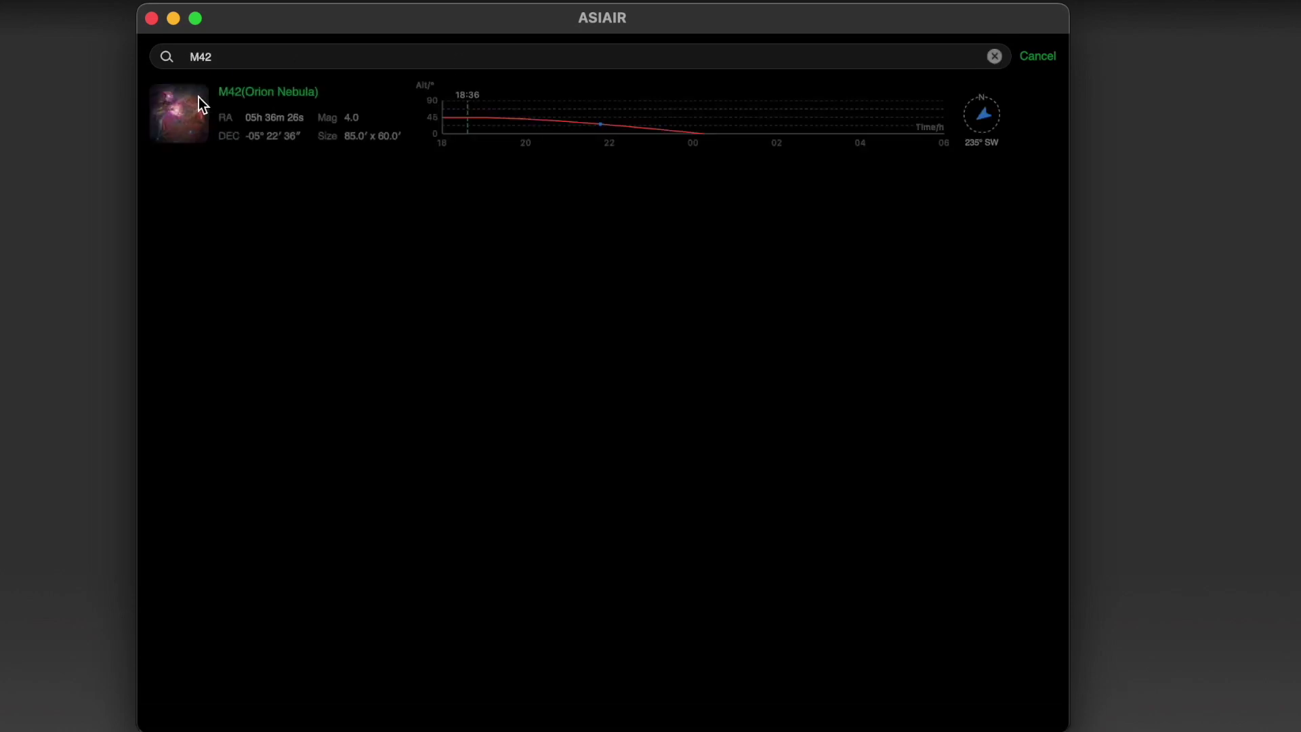
left_click(884, 105)
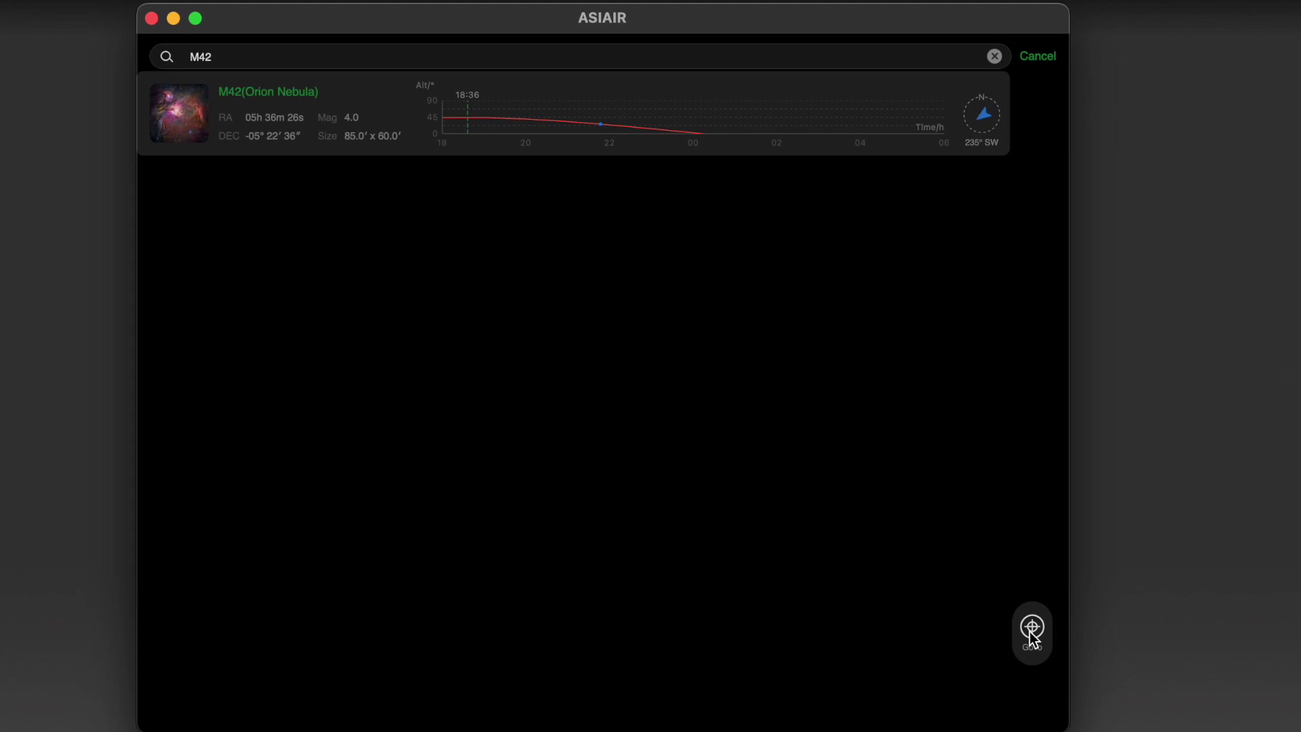
left_click(1031, 629)
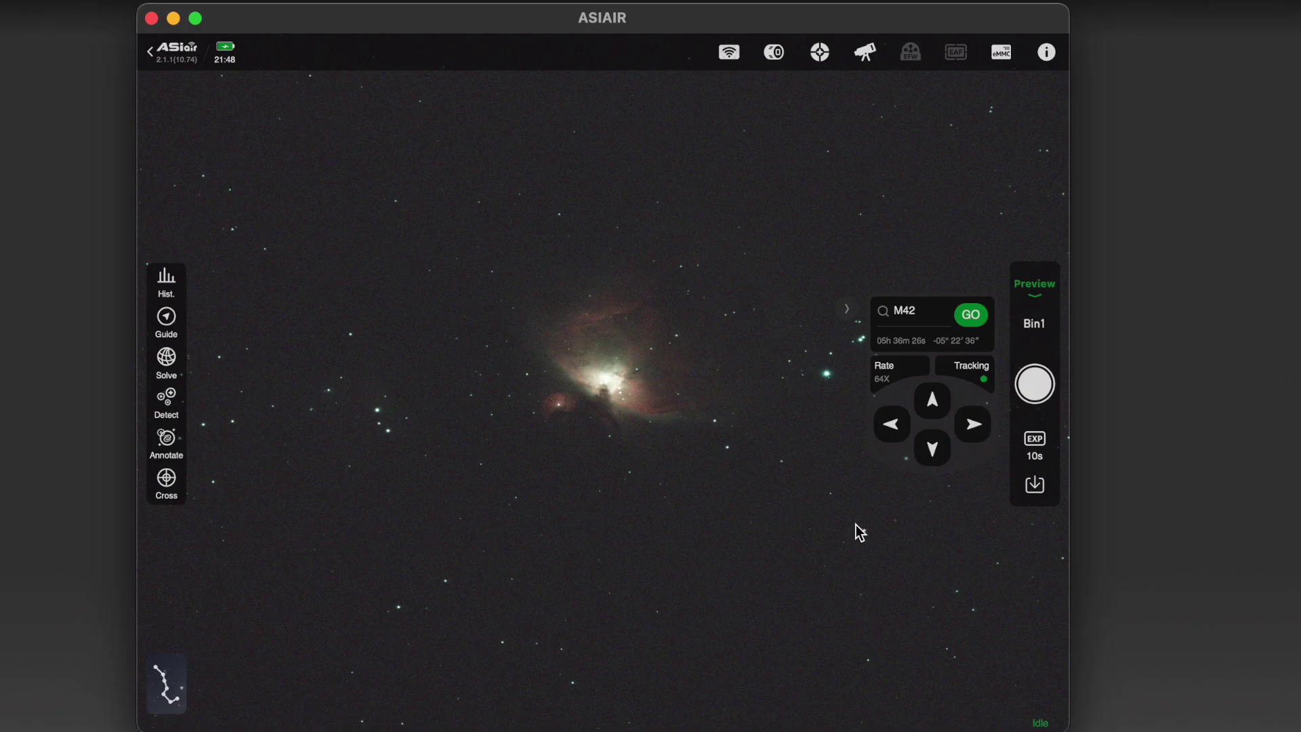
Start and stop guiding, then set the preview exposure to 30 seconds.
left_click(167, 319)
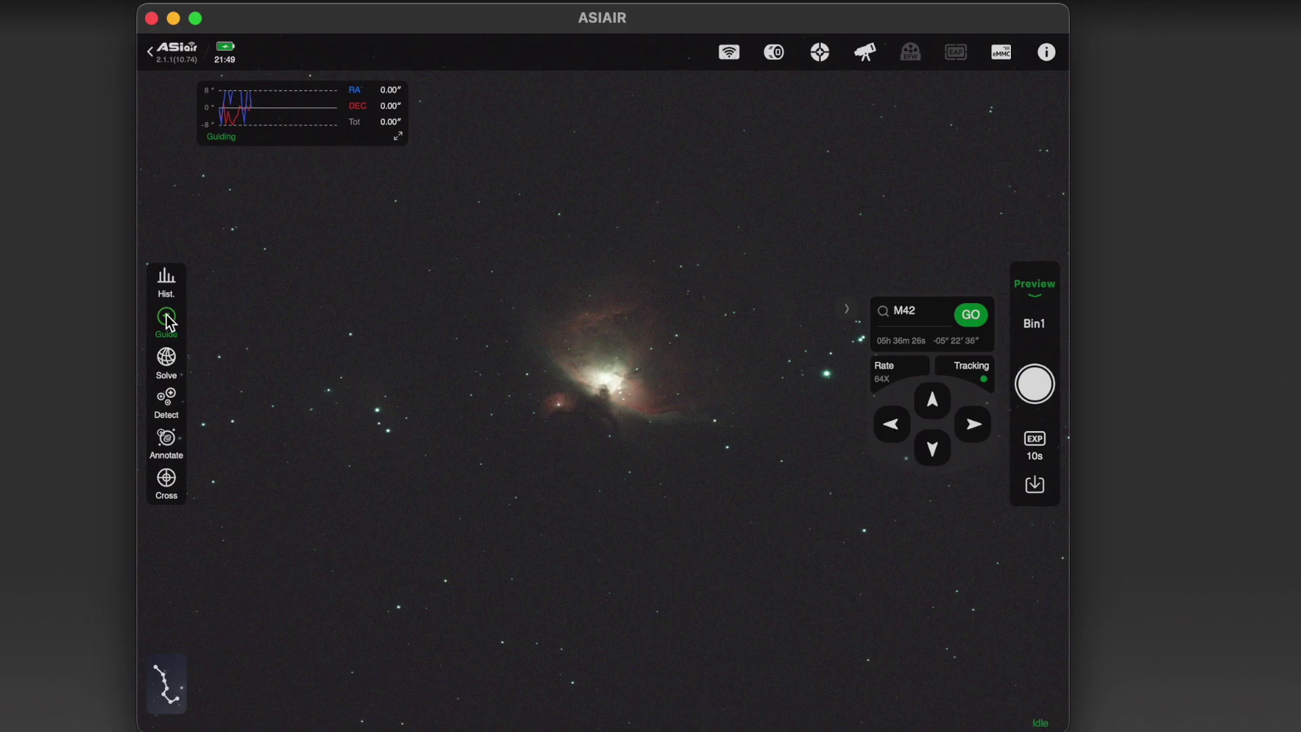
left_click(168, 319)
left_click(1033, 441)
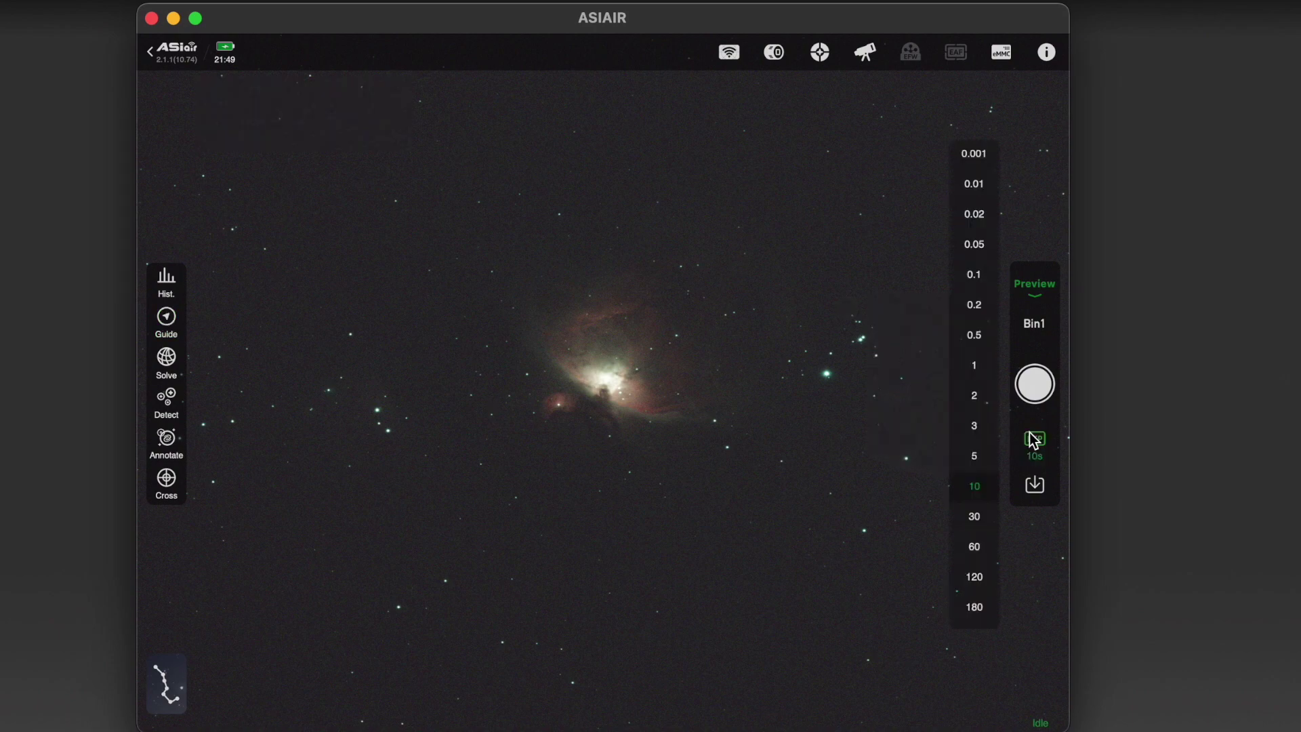
left_click(969, 519)
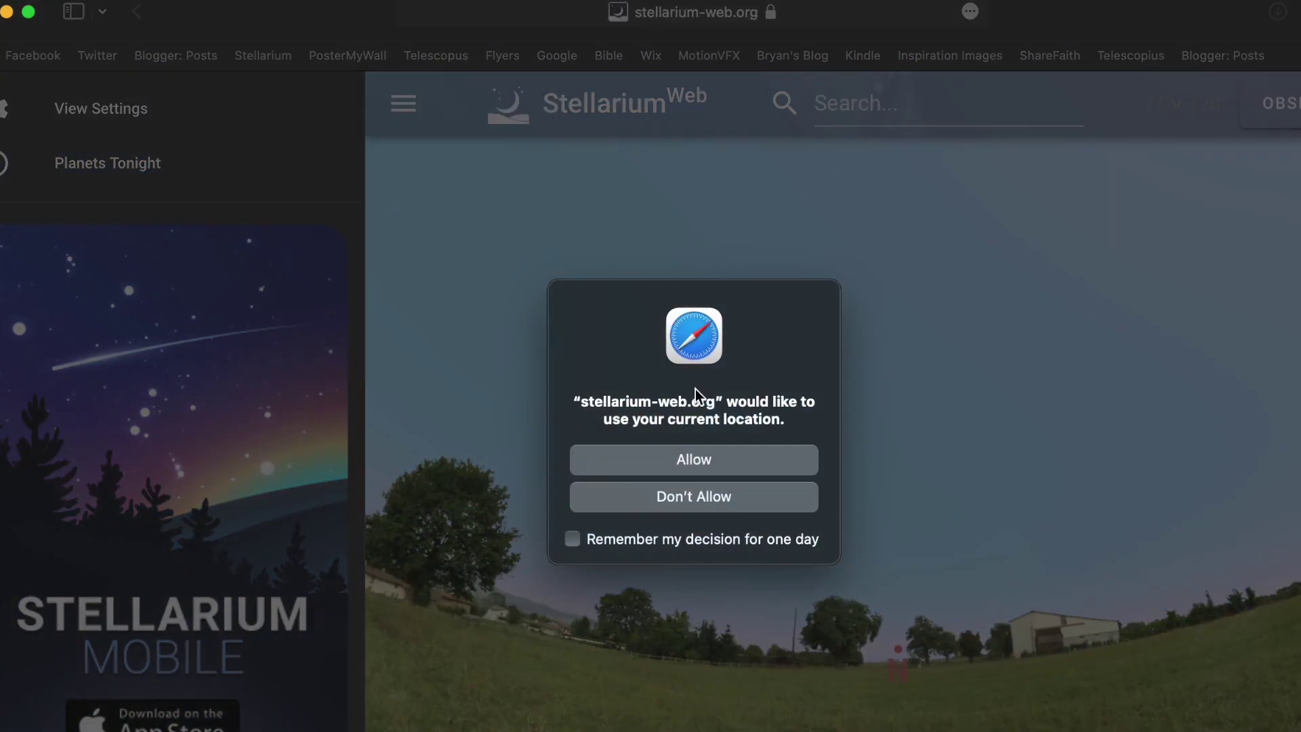
Allow location access and advance the Stellarium sky to about 23:00, panning higher above the horizon.
left_click(709, 465)
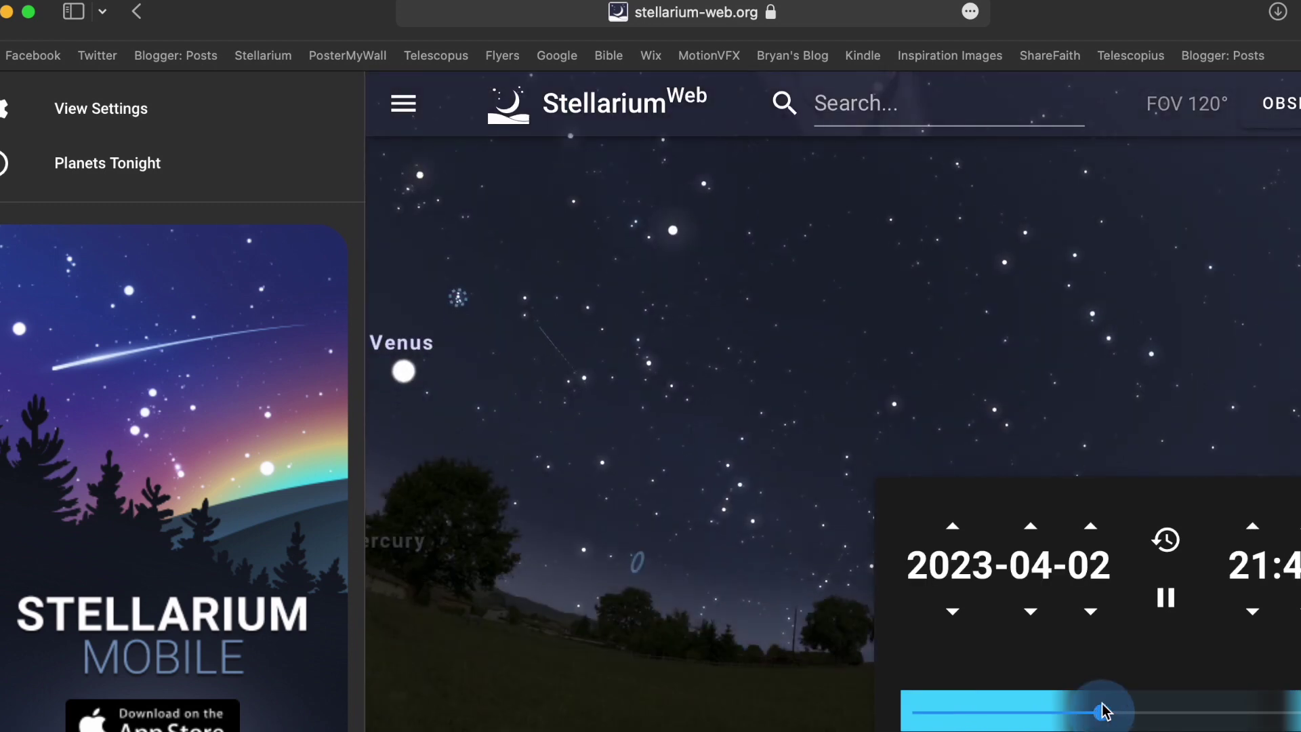
left_click_drag(1103, 711, 1129, 711)
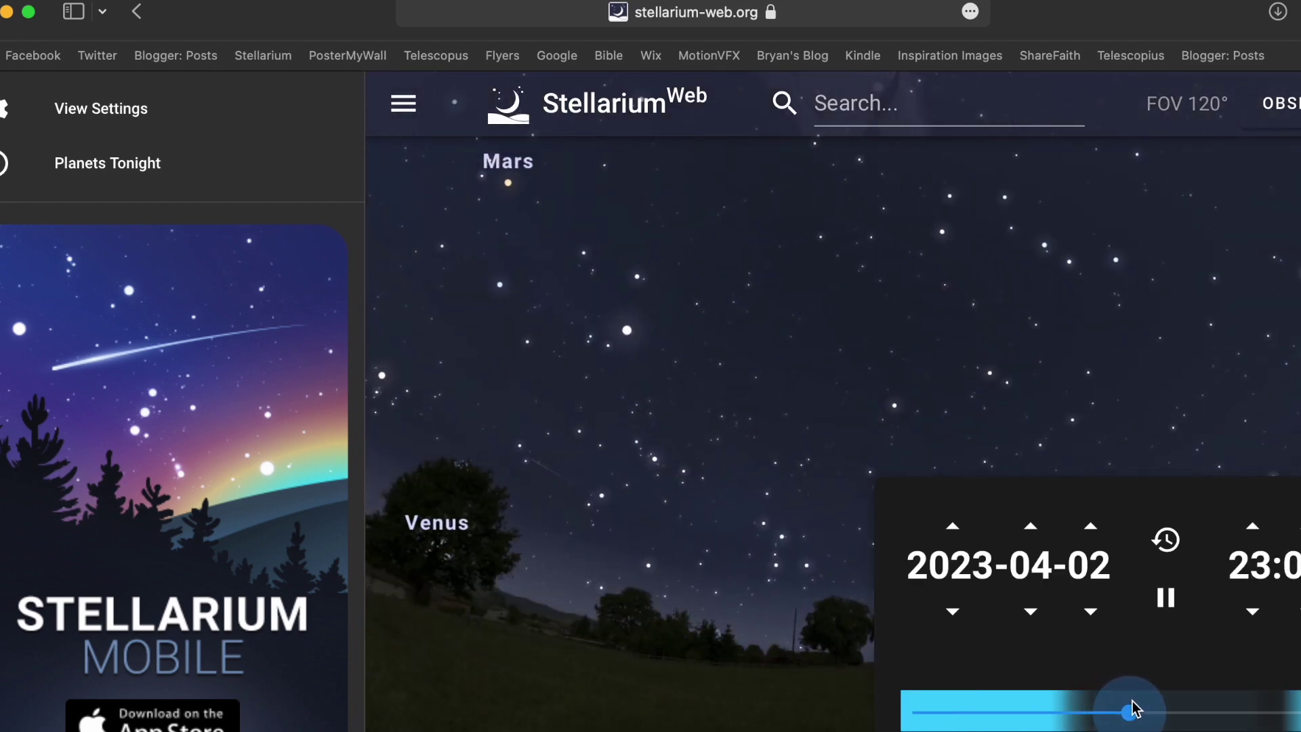
left_click_drag(627, 474, 620, 316)
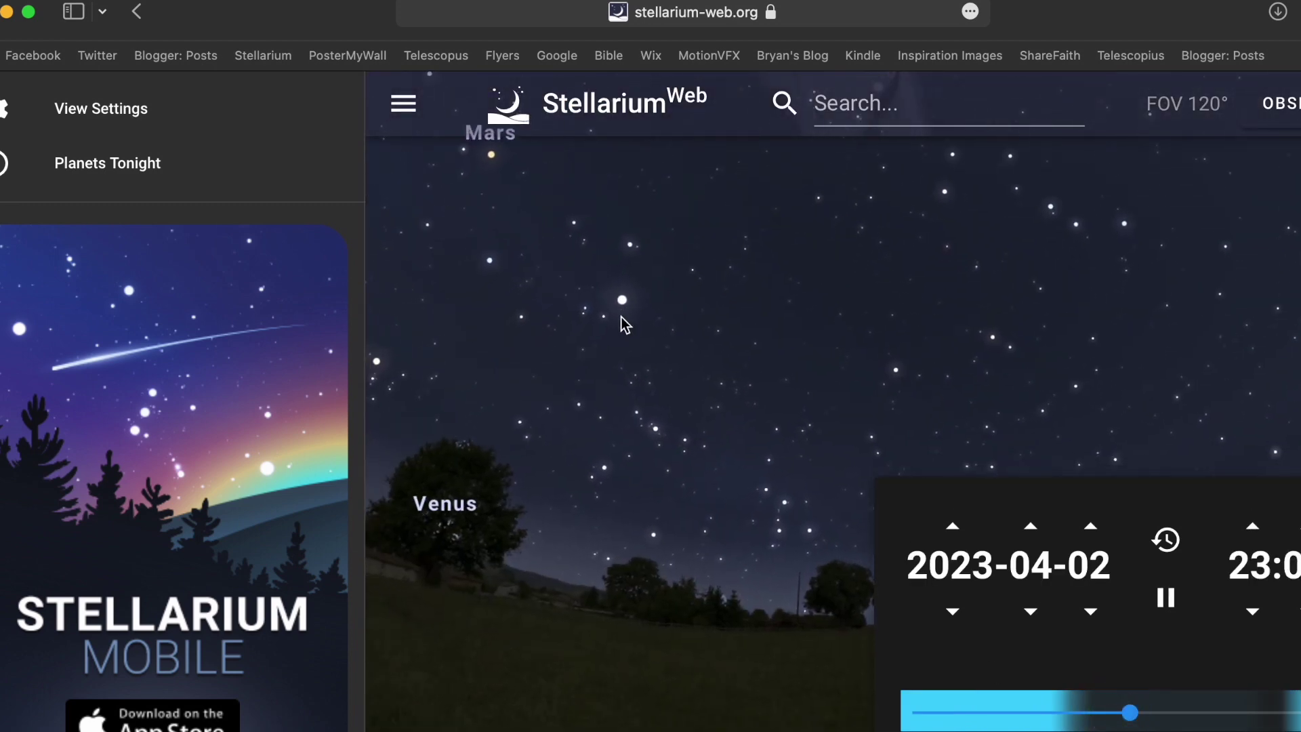
left_click_drag(652, 430, 640, 341)
scroll(800, 420, "up", 3)
scroll(799, 421, "down", 1)
scroll(799, 421, "down", 4)
scroll(800, 420, "up", 2)
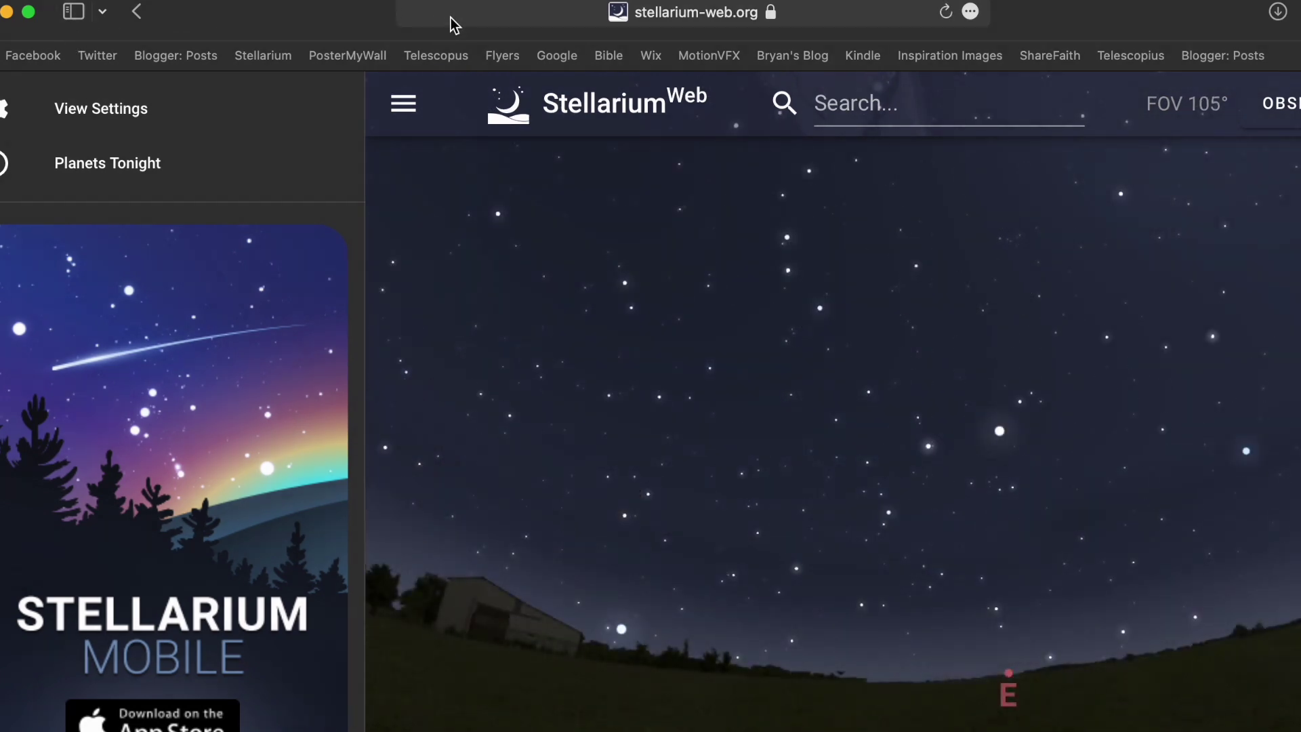
Load the astronomy.tools website in the browser.
left_click(451, 17)
type("ast")
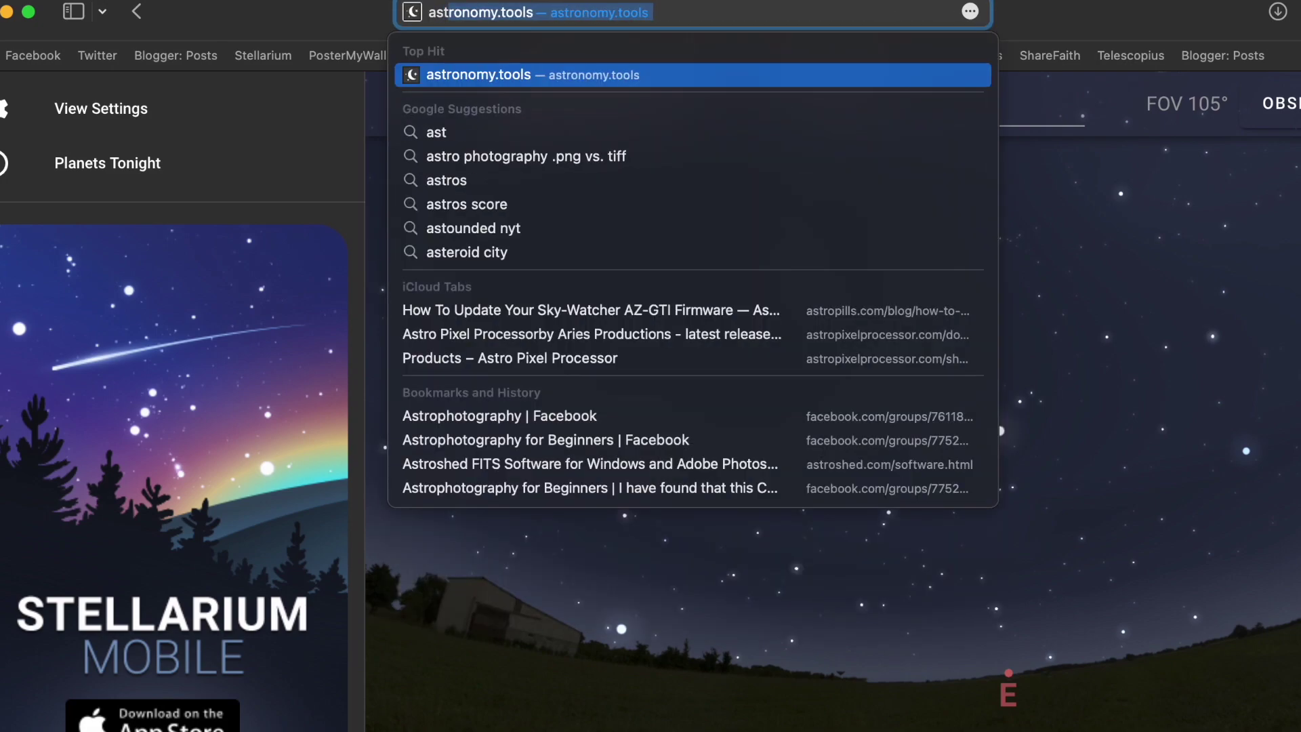
key("Return")
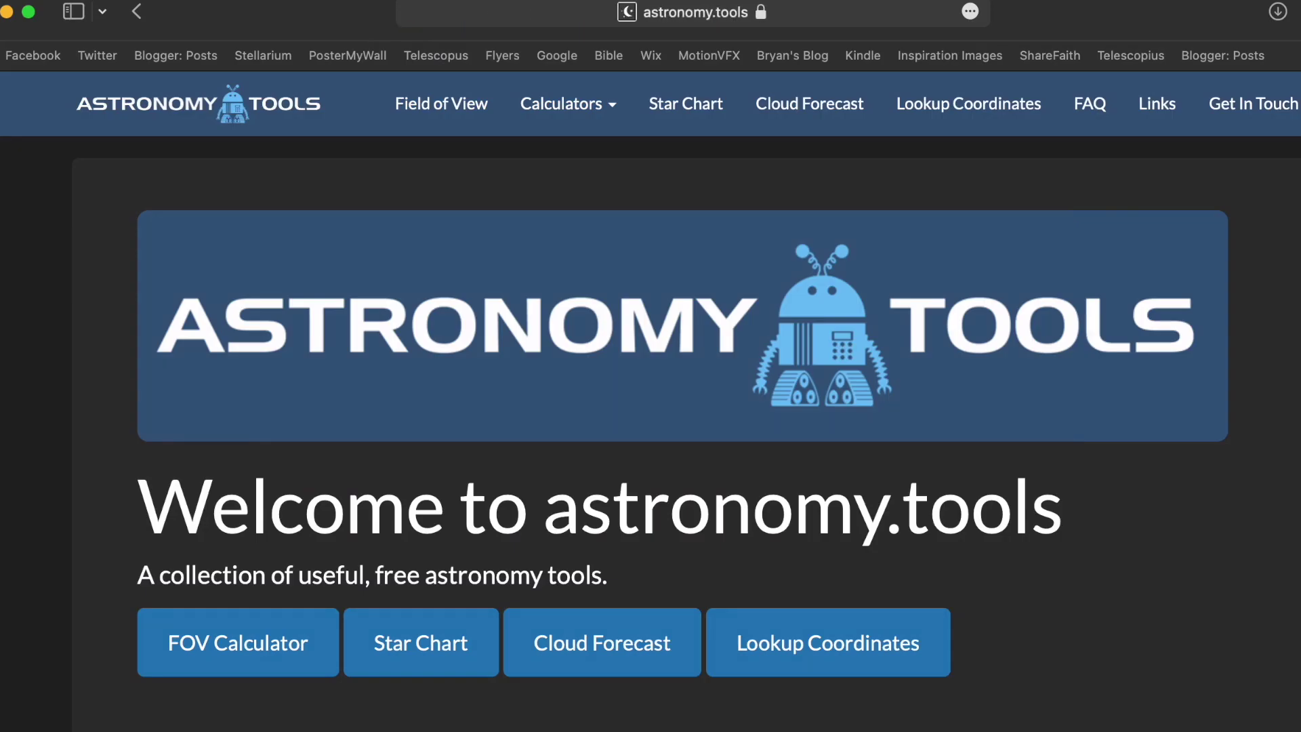
scroll(441, 232, "down", 5)
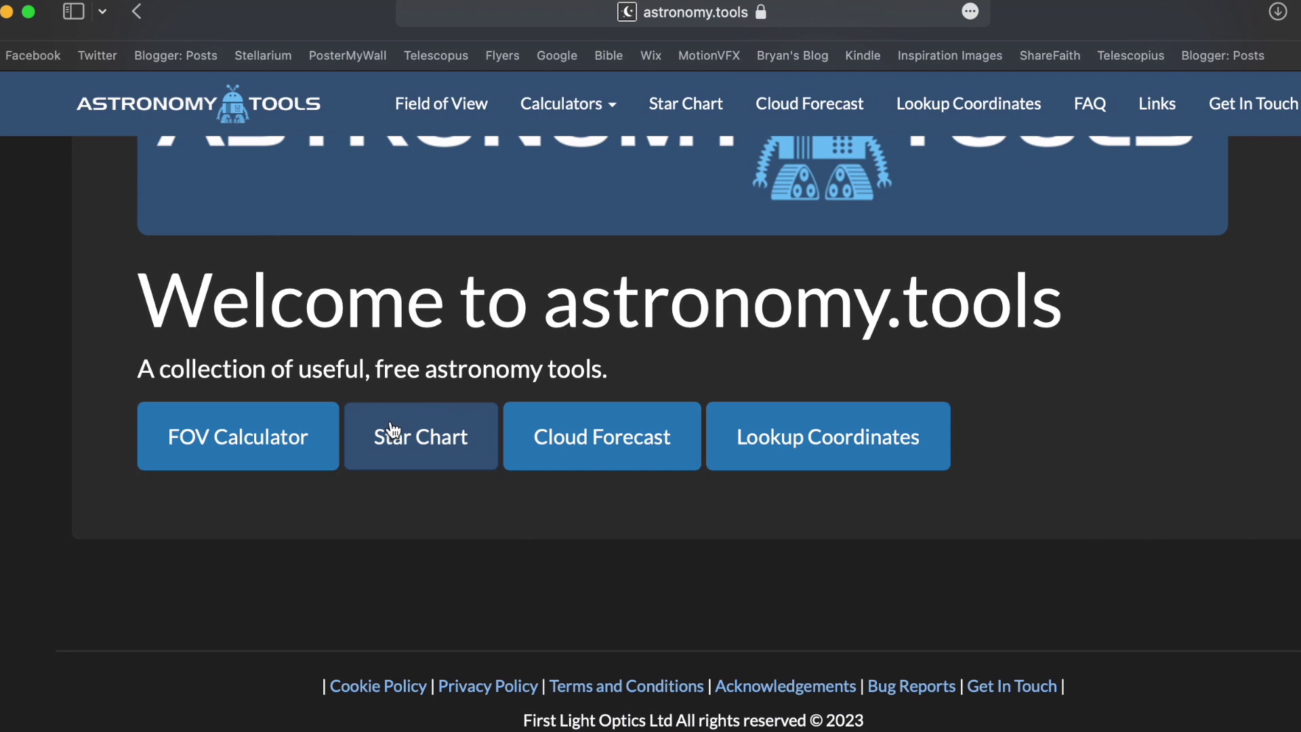
scroll(420, 339, "up", 5)
Open the Field of View calculator in Imaging Mode with the Messier target list.
left_click(455, 104)
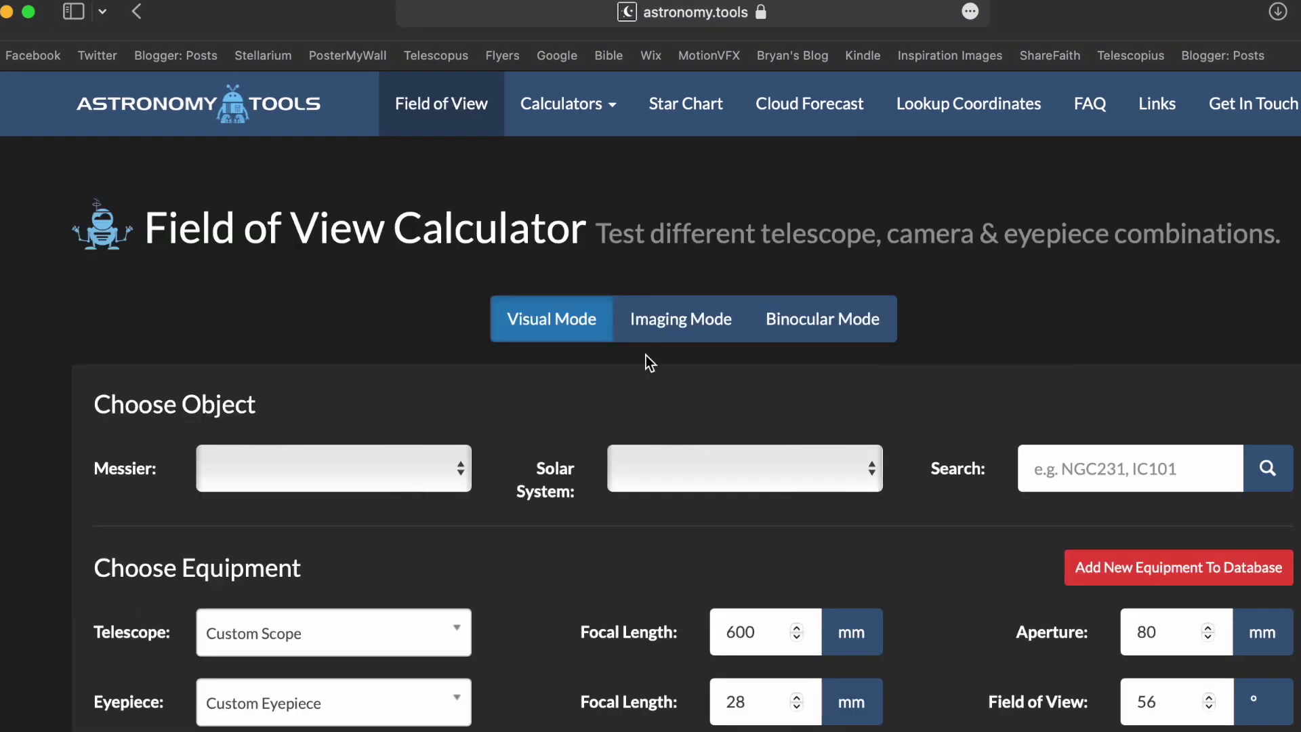
left_click(676, 325)
left_click(342, 469)
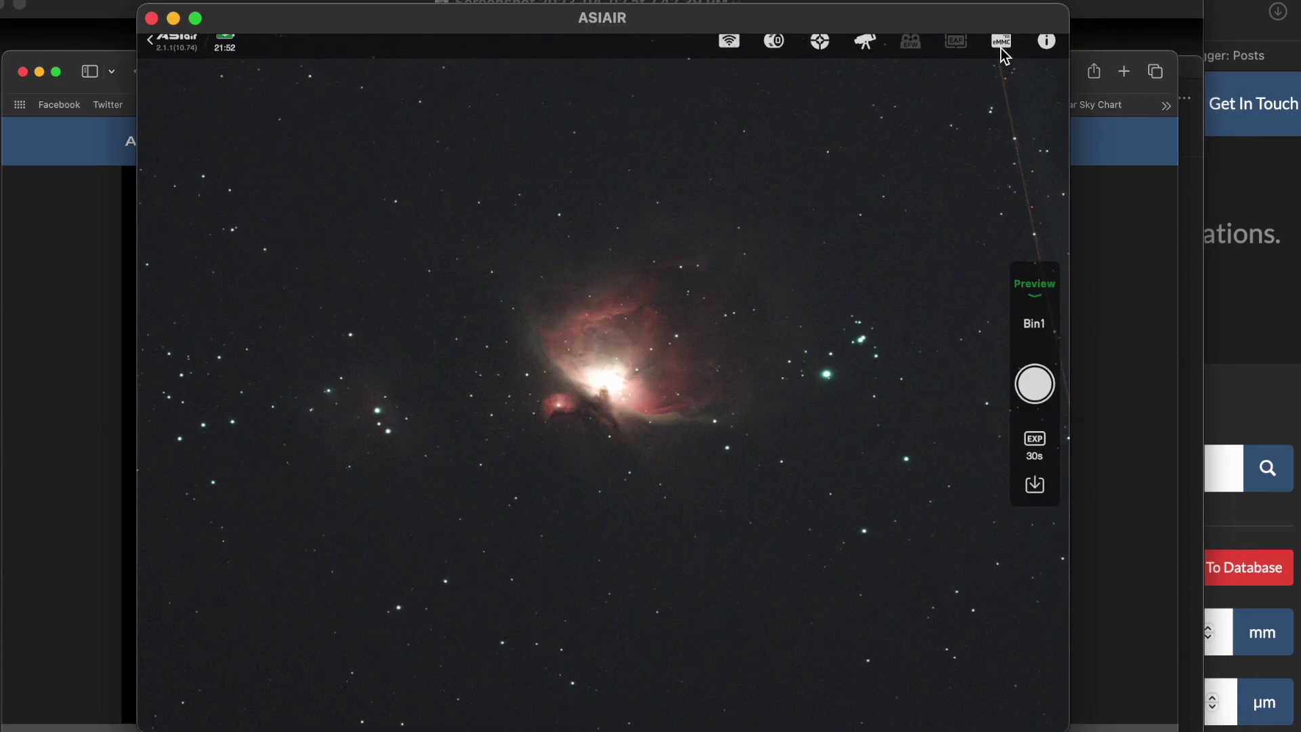
Browse the image folders on the eMMC storage, then close the files overview.
left_click(1001, 48)
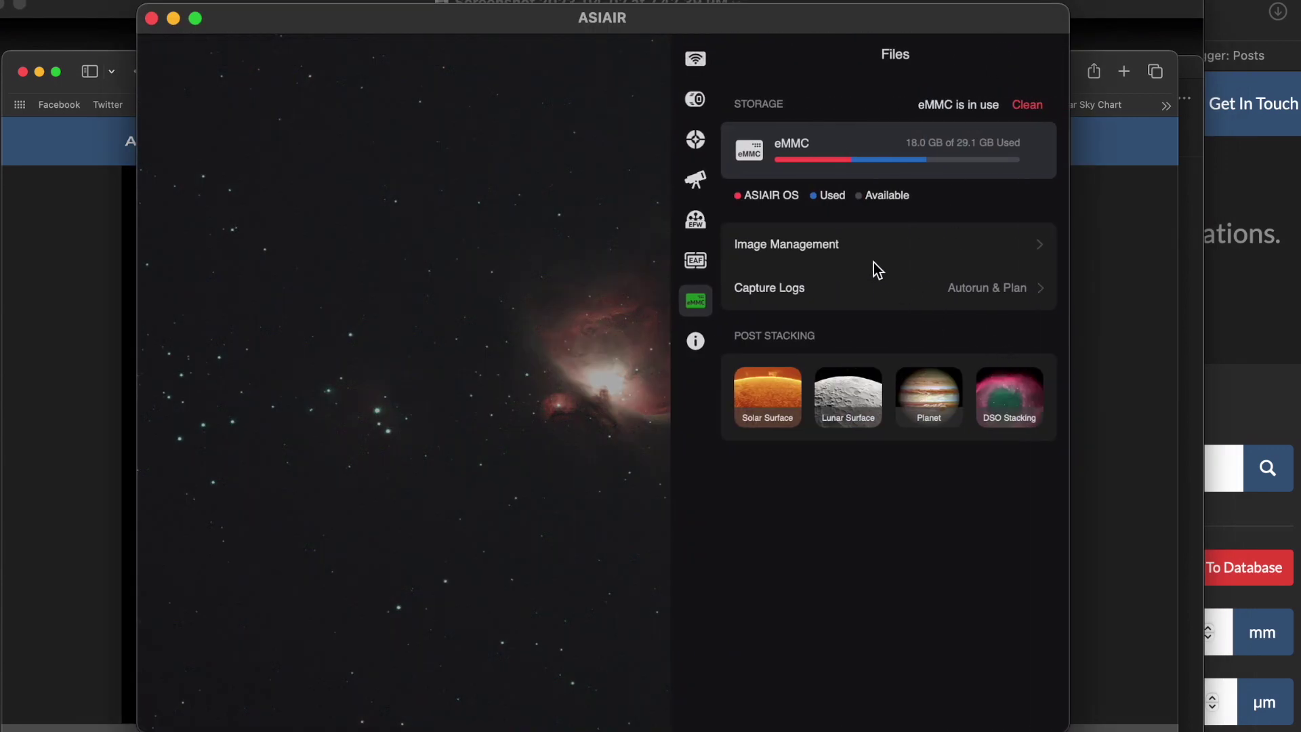
left_click(847, 246)
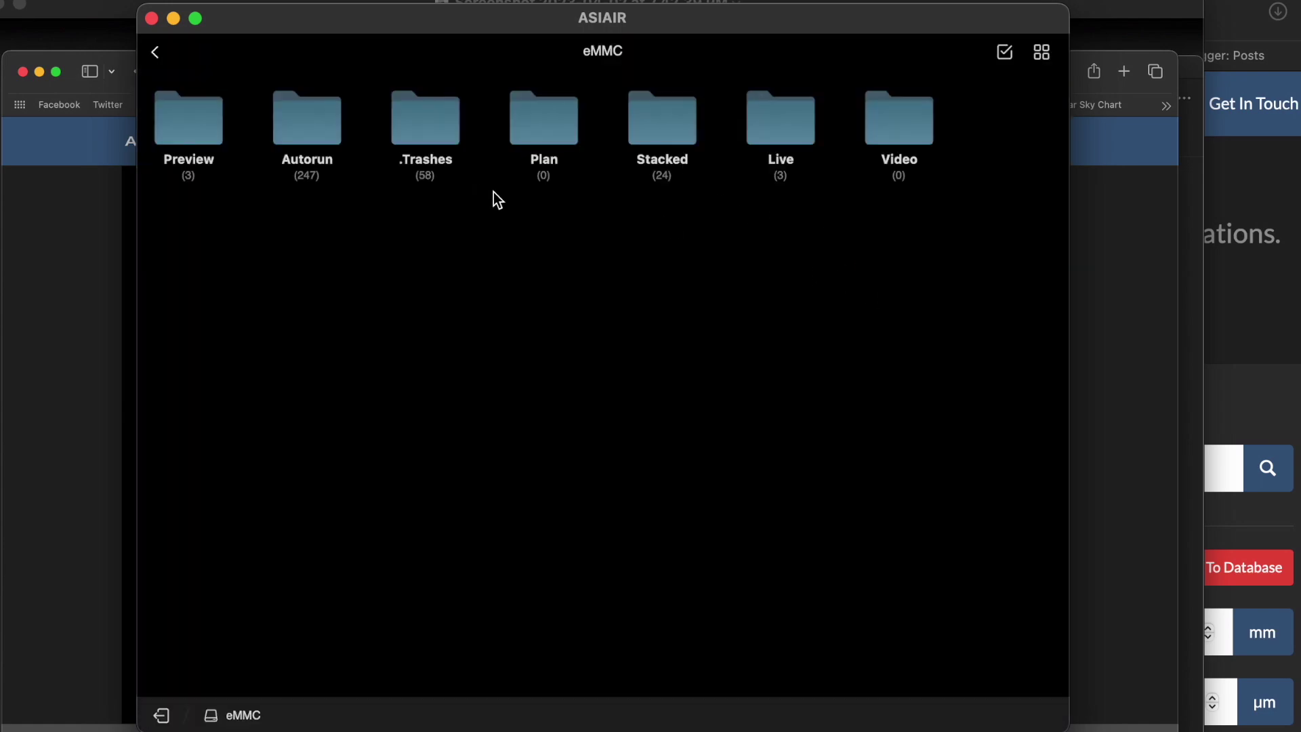
left_click(160, 52)
left_click(441, 249)
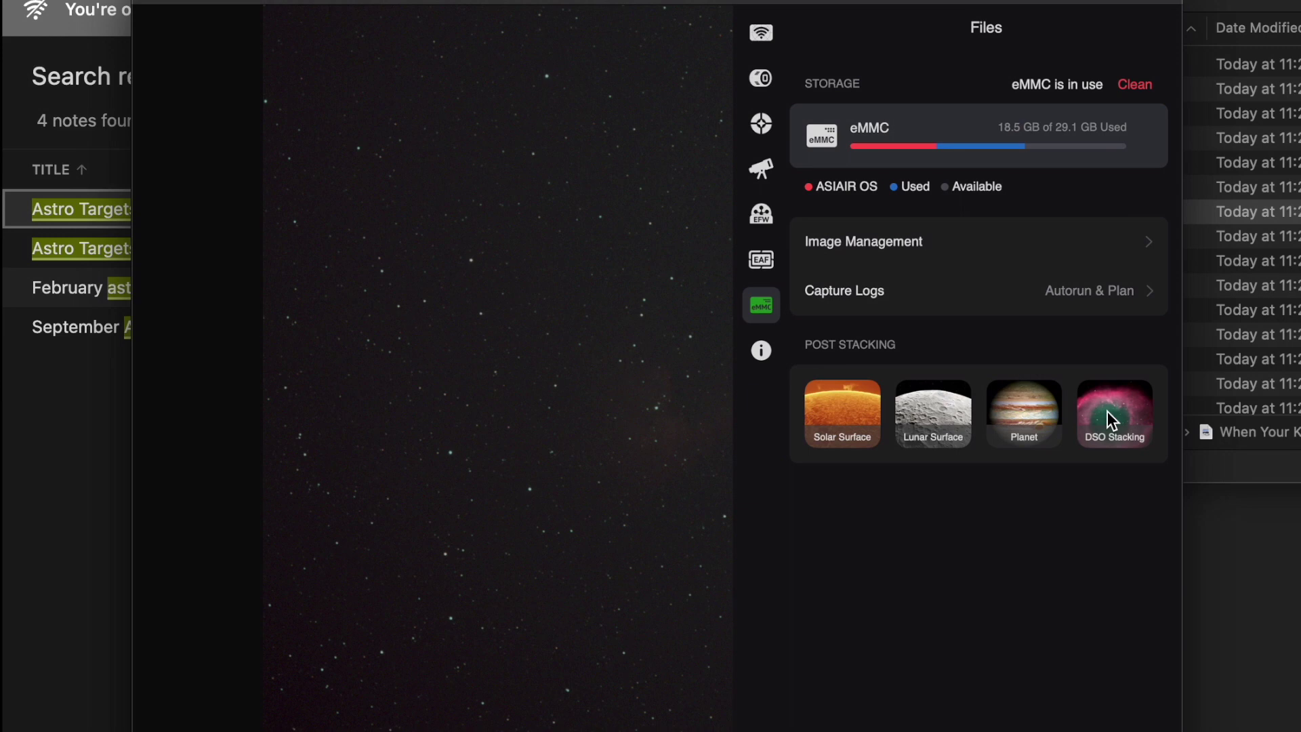
Stack all ten NGC1499 light frames with the master bias in DSO Stacking.
left_click(1107, 412)
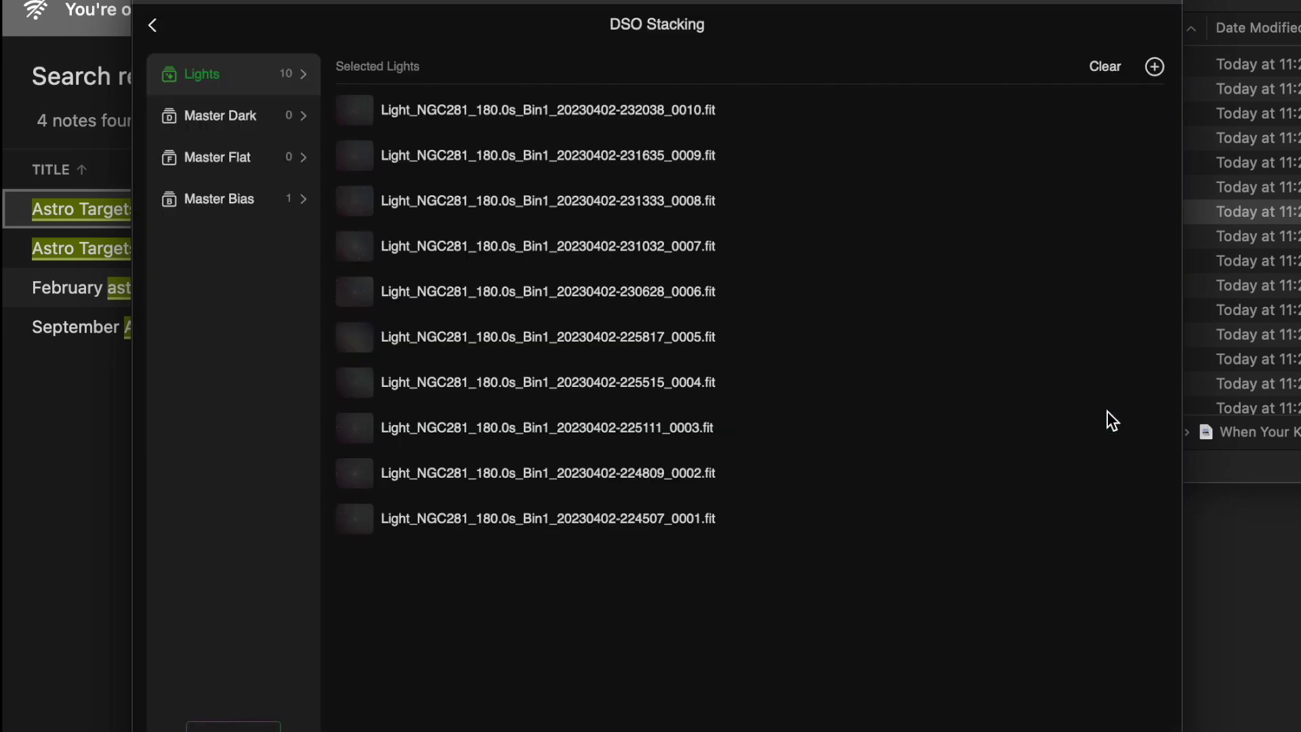
left_click(1154, 65)
left_click(233, 150)
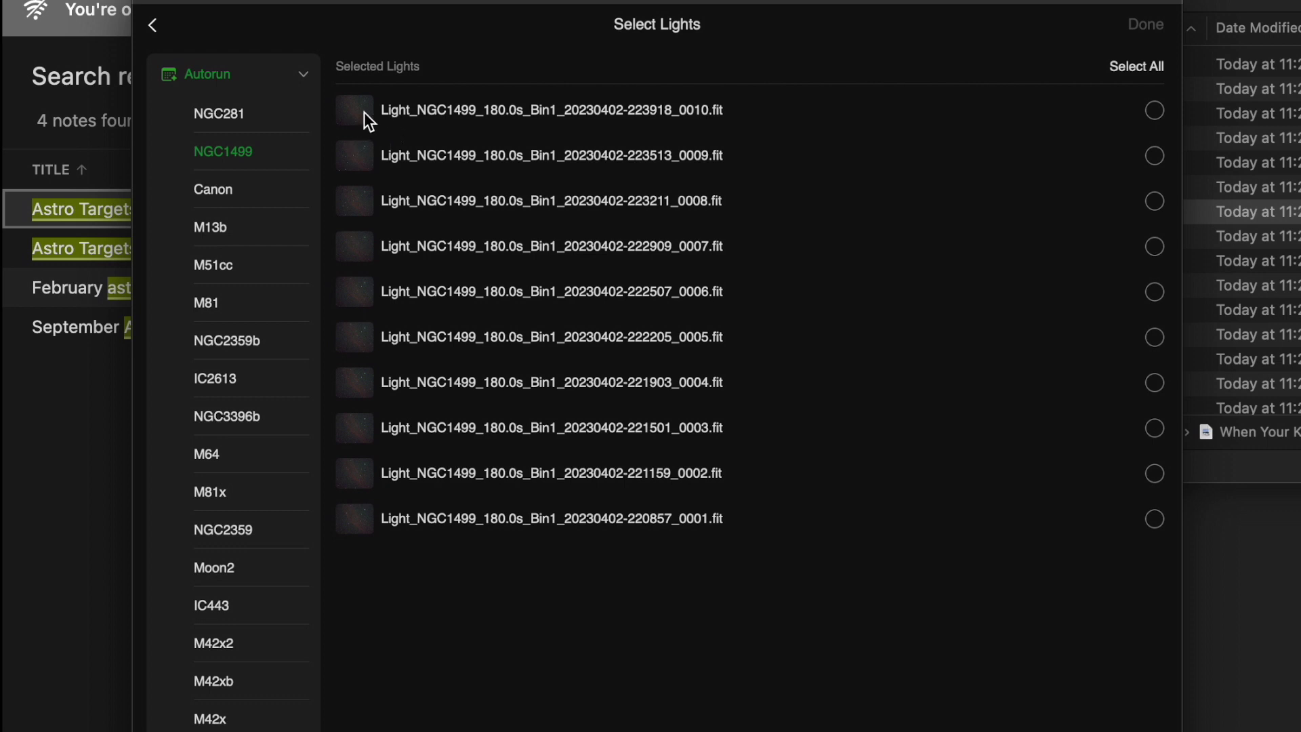
left_click(1114, 66)
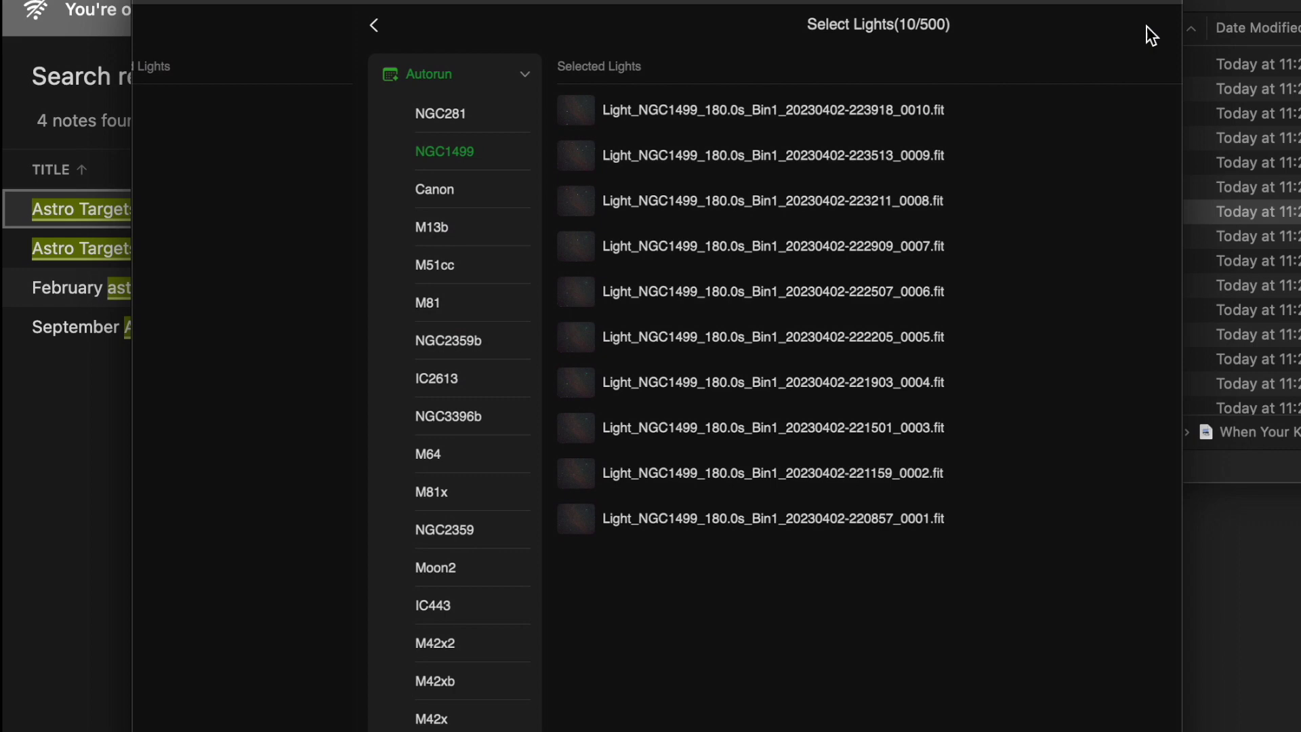
left_click(1146, 26)
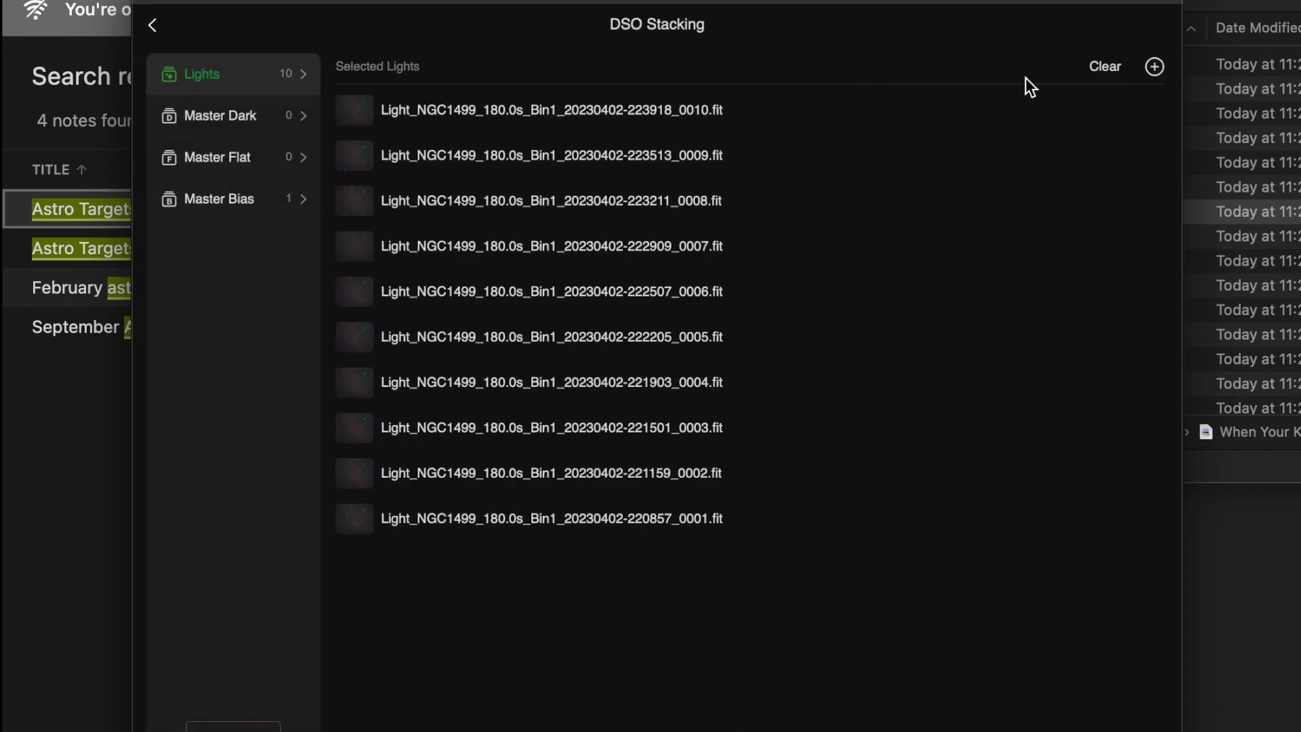
left_click(215, 209)
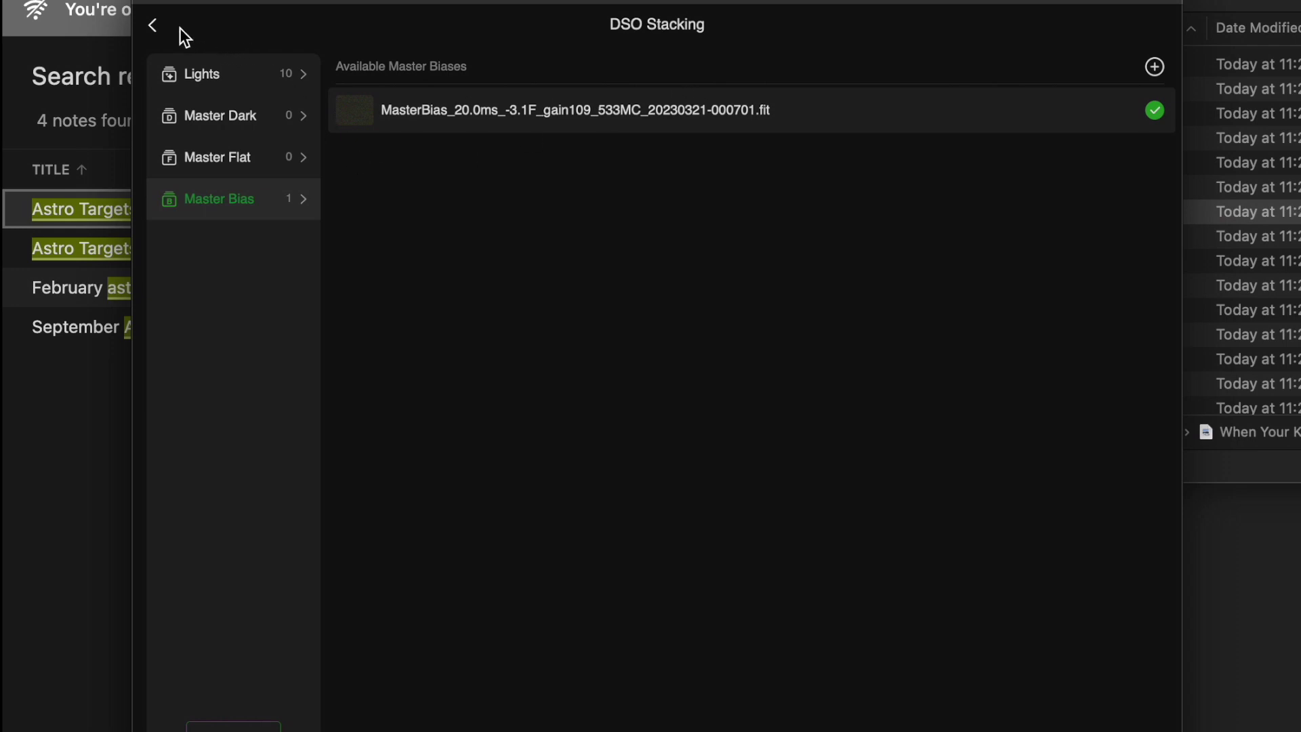
left_click(214, 70)
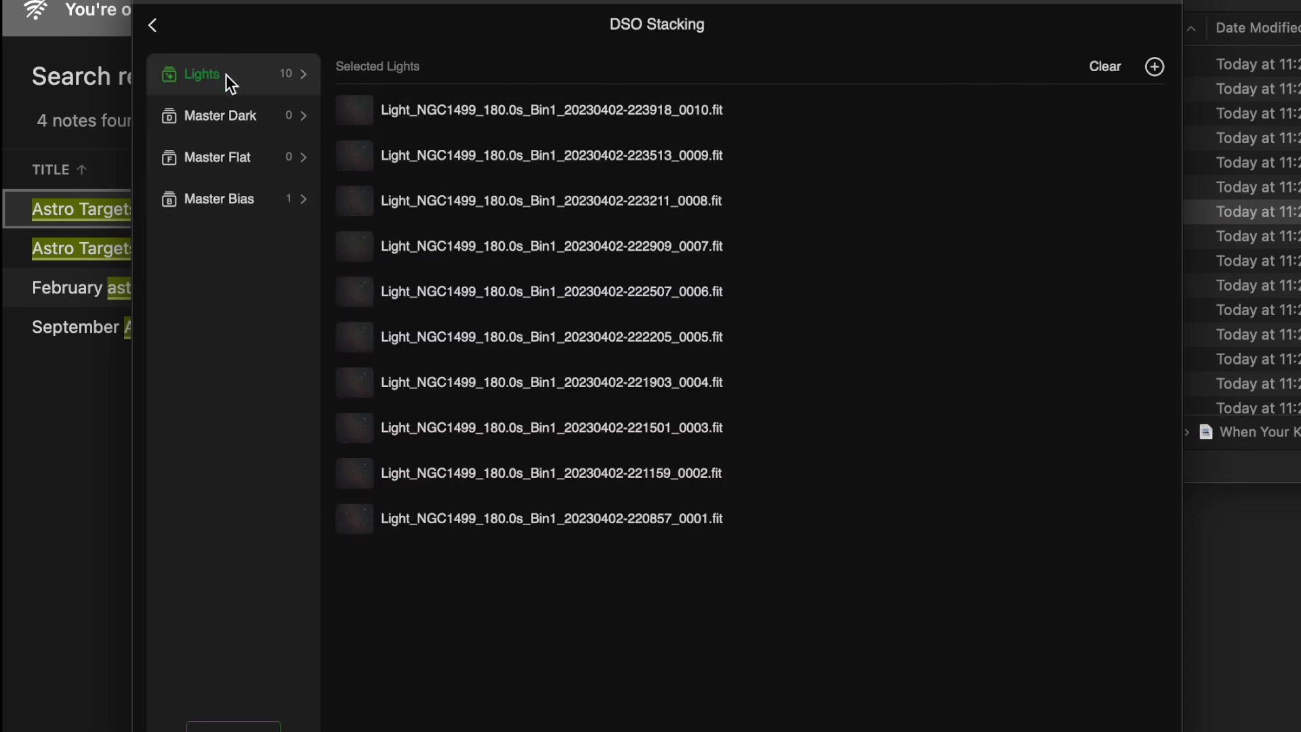
left_click(242, 727)
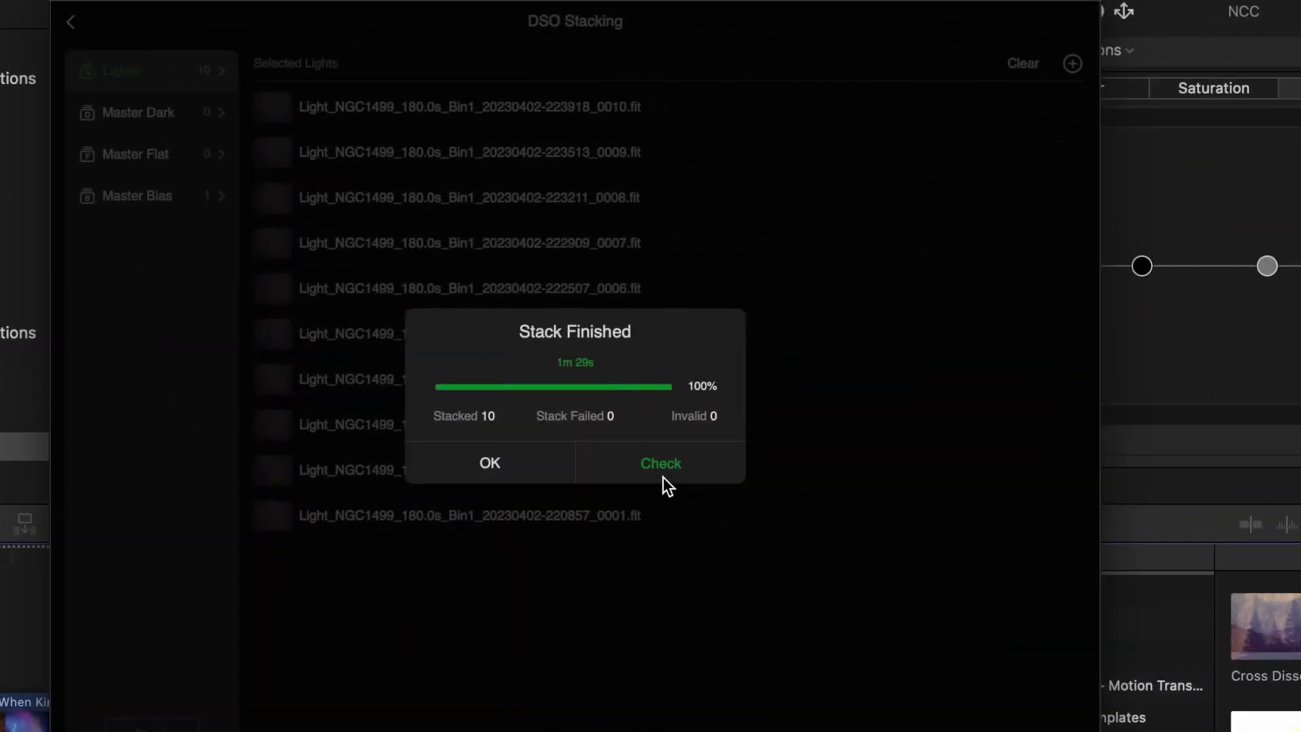
Open the finished stacked NGC1499 image and zoom in and back out on the nebula.
left_click(661, 466)
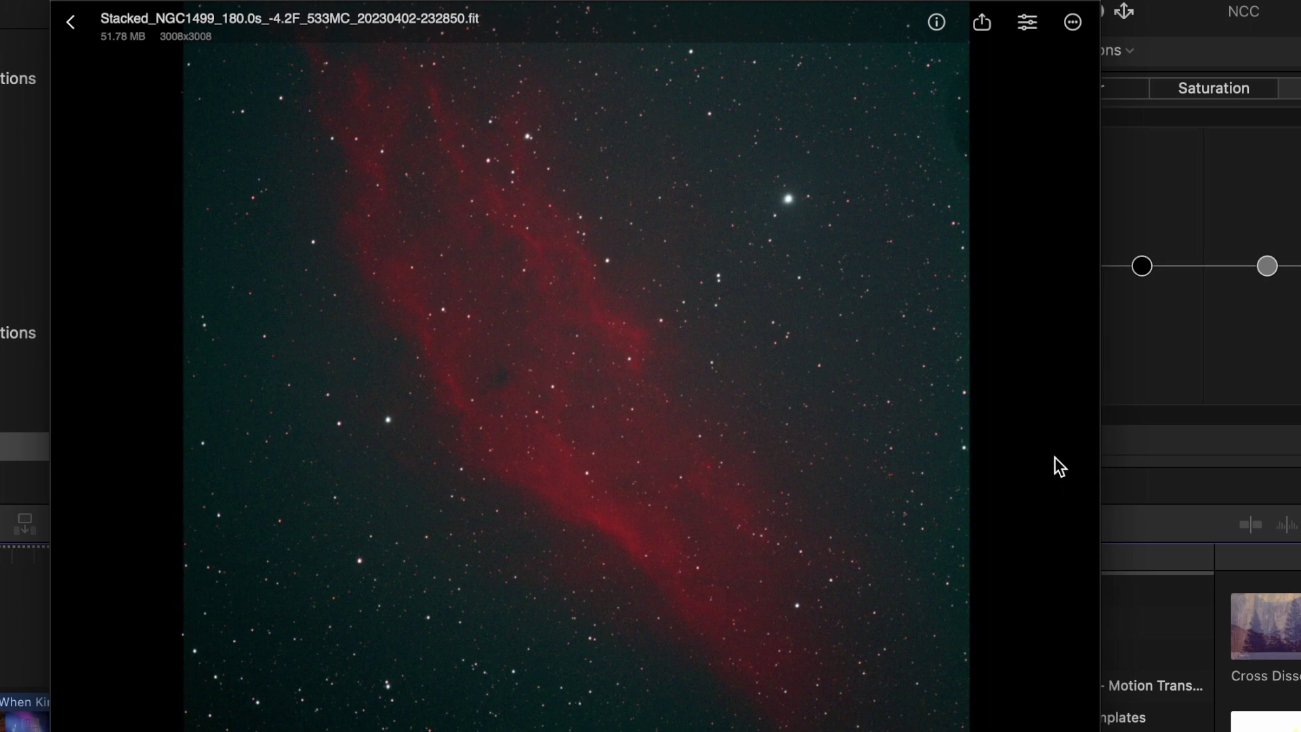
double_click(715, 404)
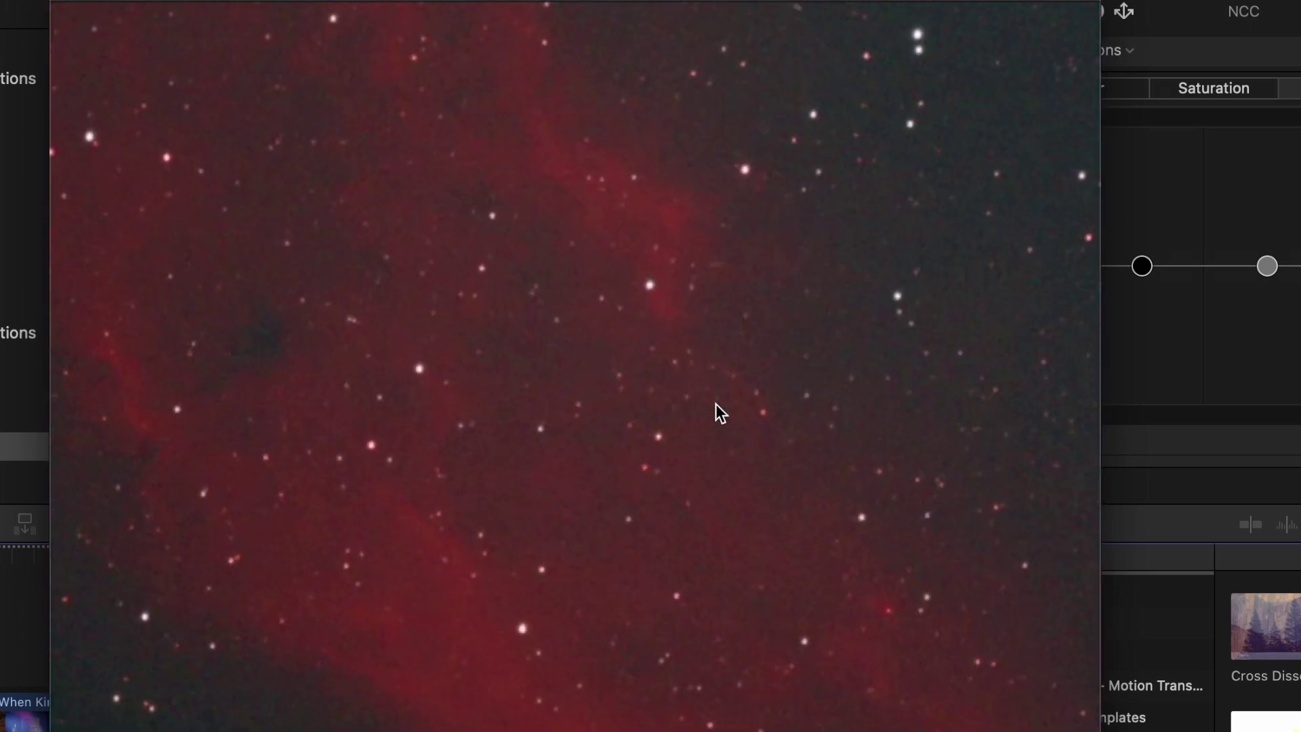
double_click(716, 404)
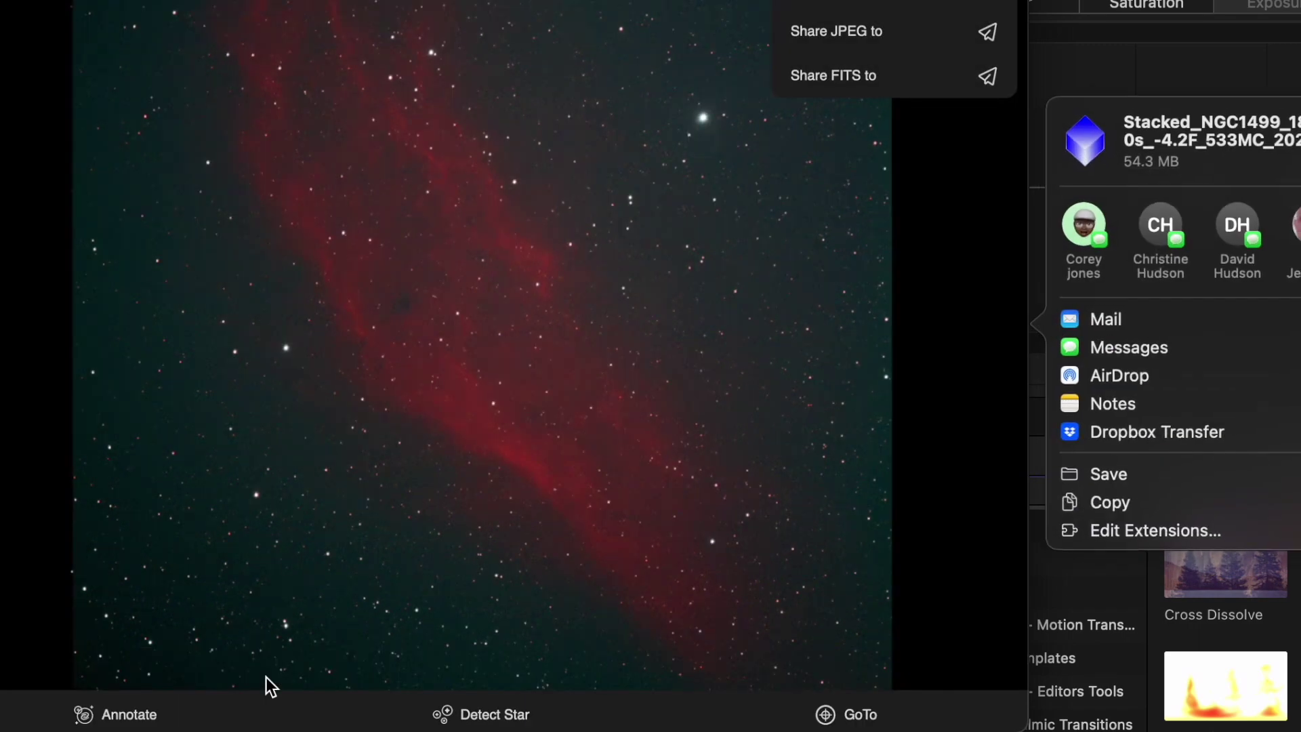
Share the stacked NGC1499 FITS and save it into the Mac's Astro folder.
left_click(1085, 469)
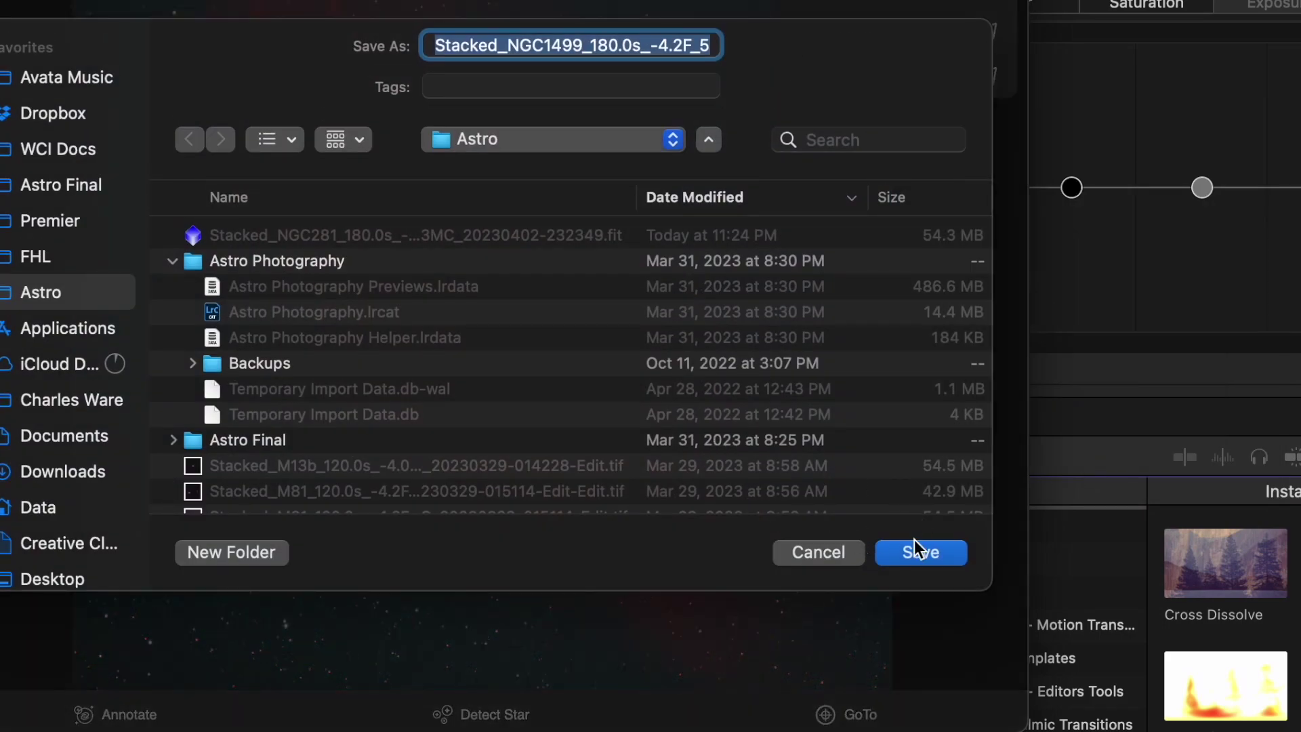
left_click(913, 555)
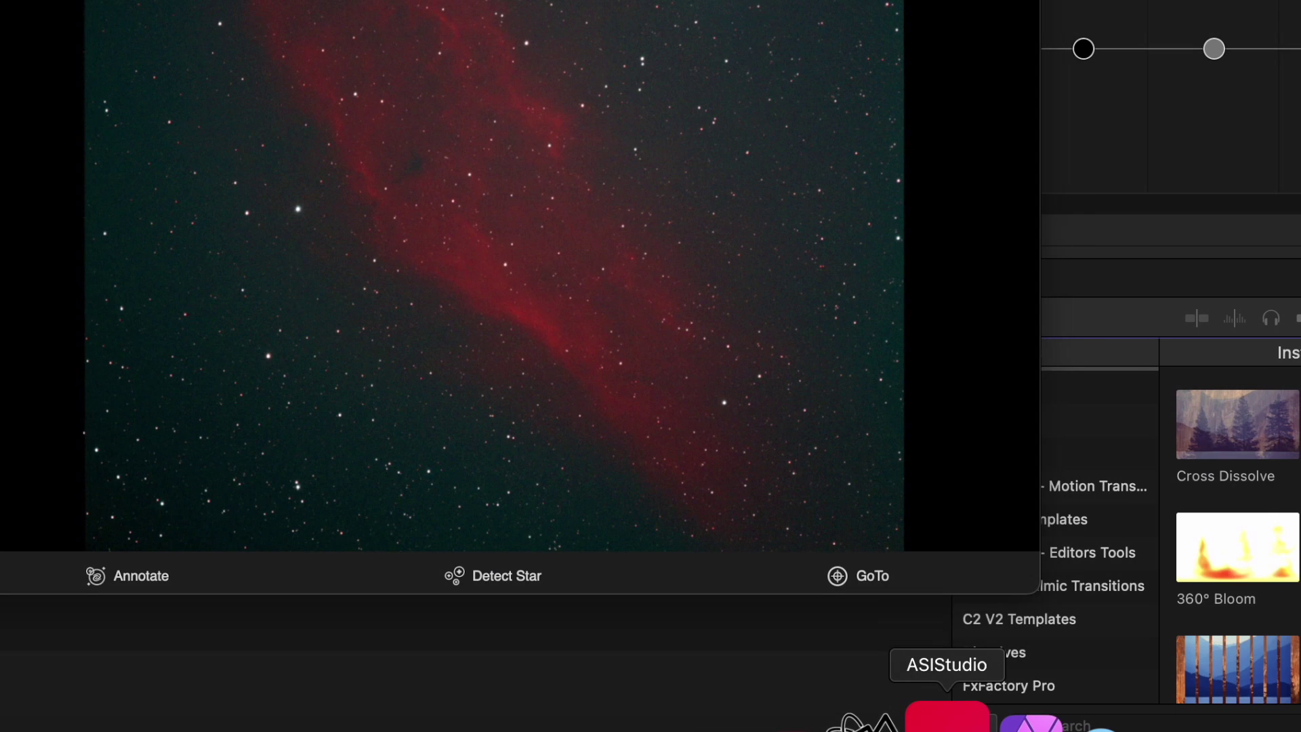
Launch ASIFitsView from ASIStudio and open the stacked NGC1499 FITS from the Astro folder.
left_click(947, 718)
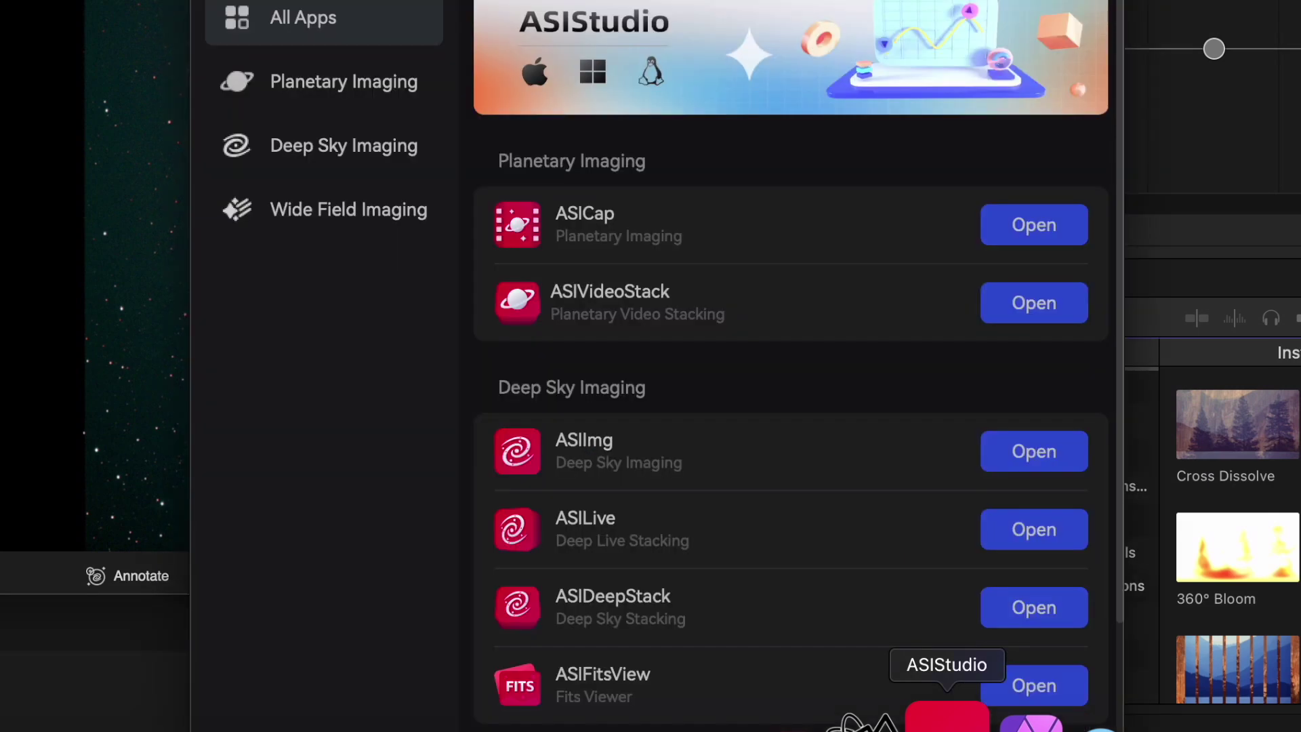
left_click(1029, 684)
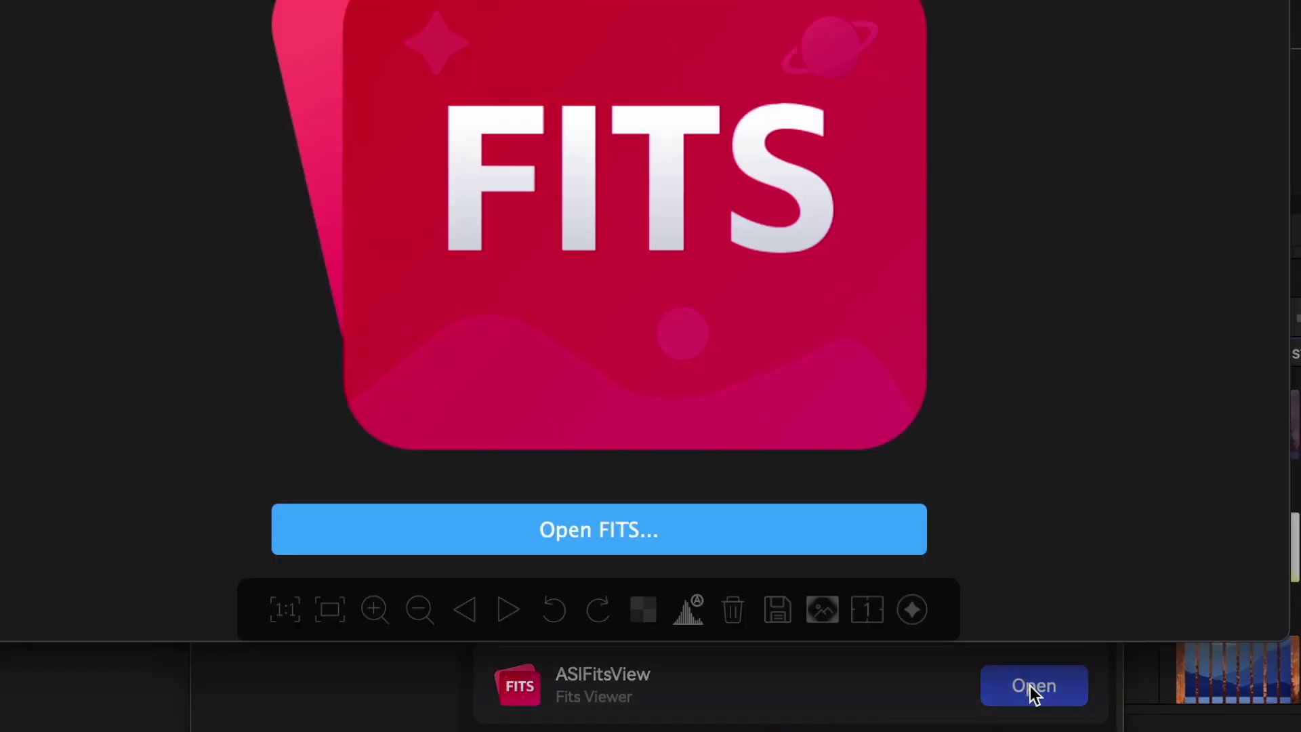
left_click(701, 532)
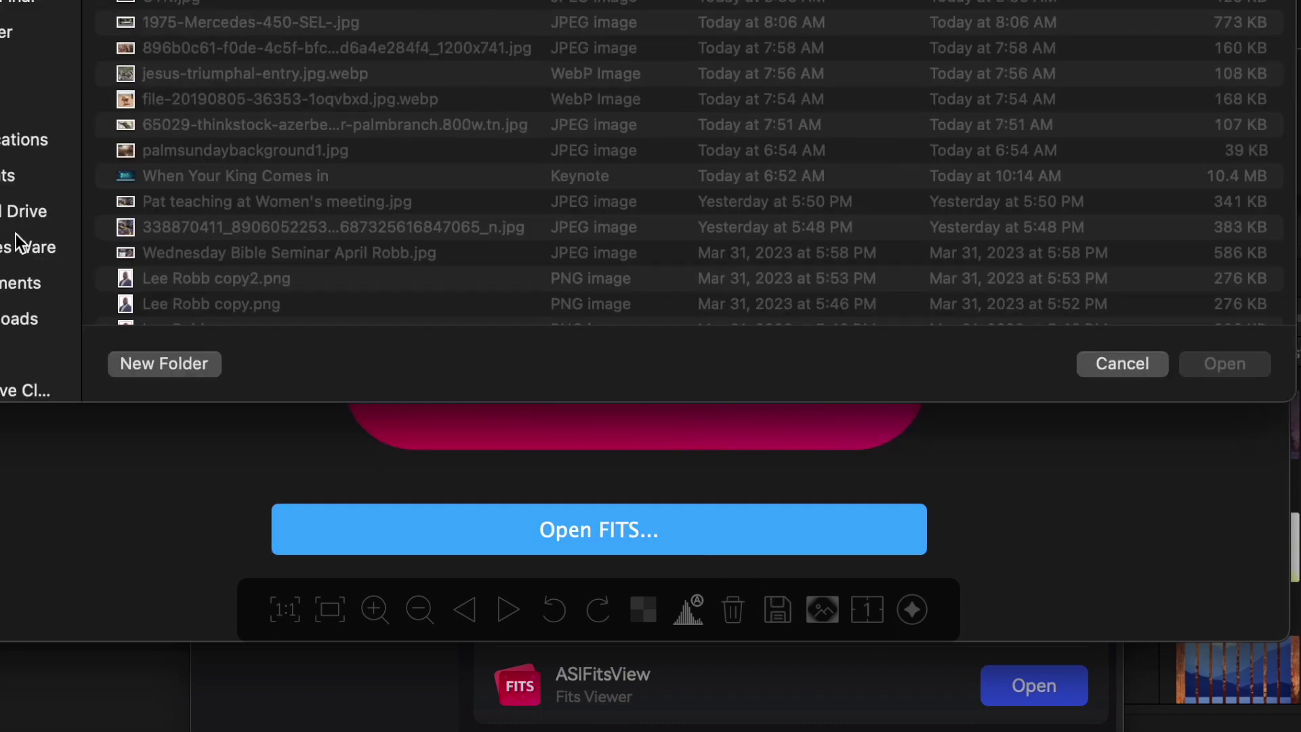
left_click(34, 103)
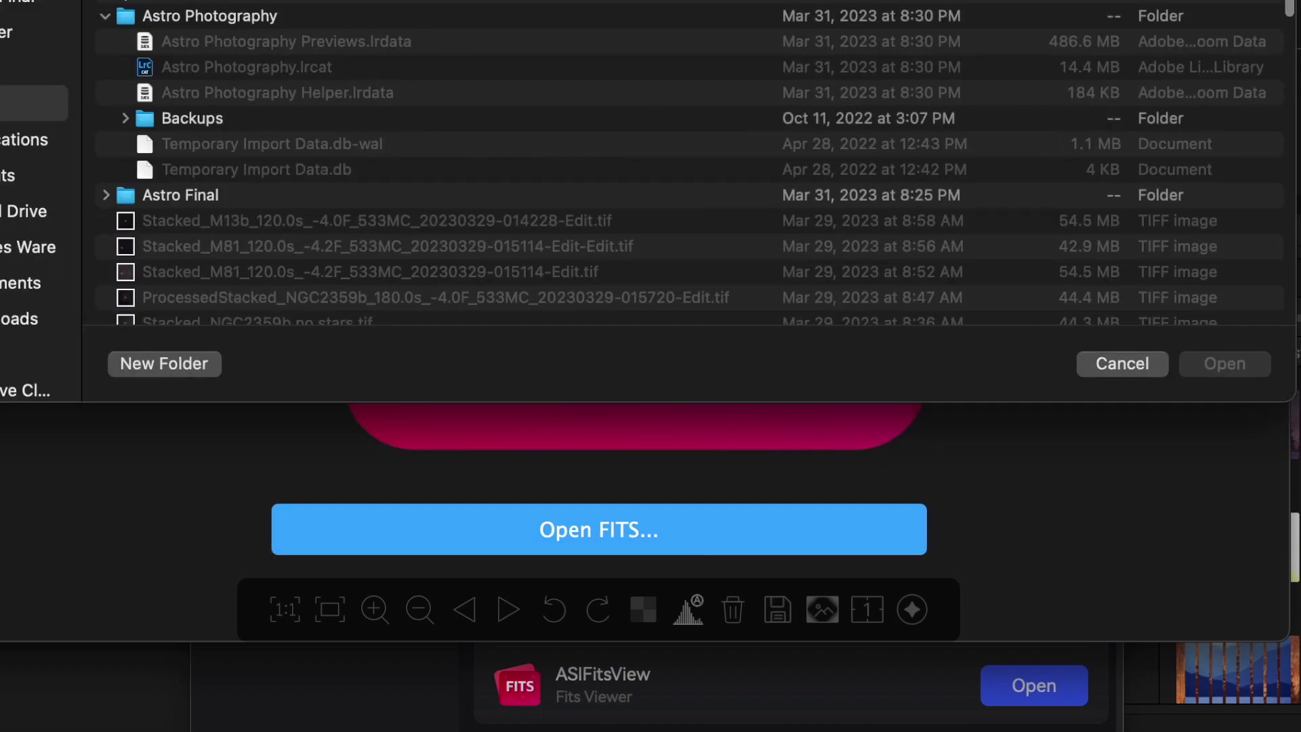
key("Return")
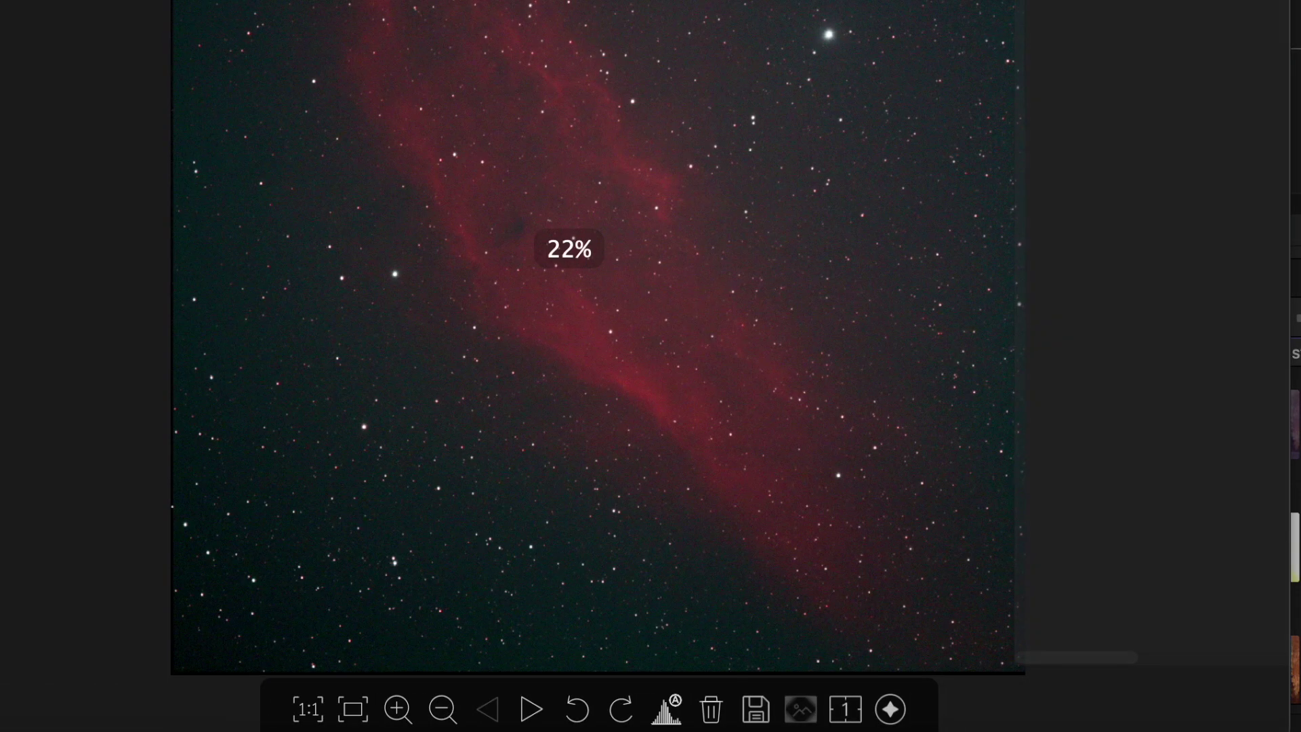
Export the stacked image as a TIFF (*.tif) file.
left_click(764, 705)
left_click(596, 307)
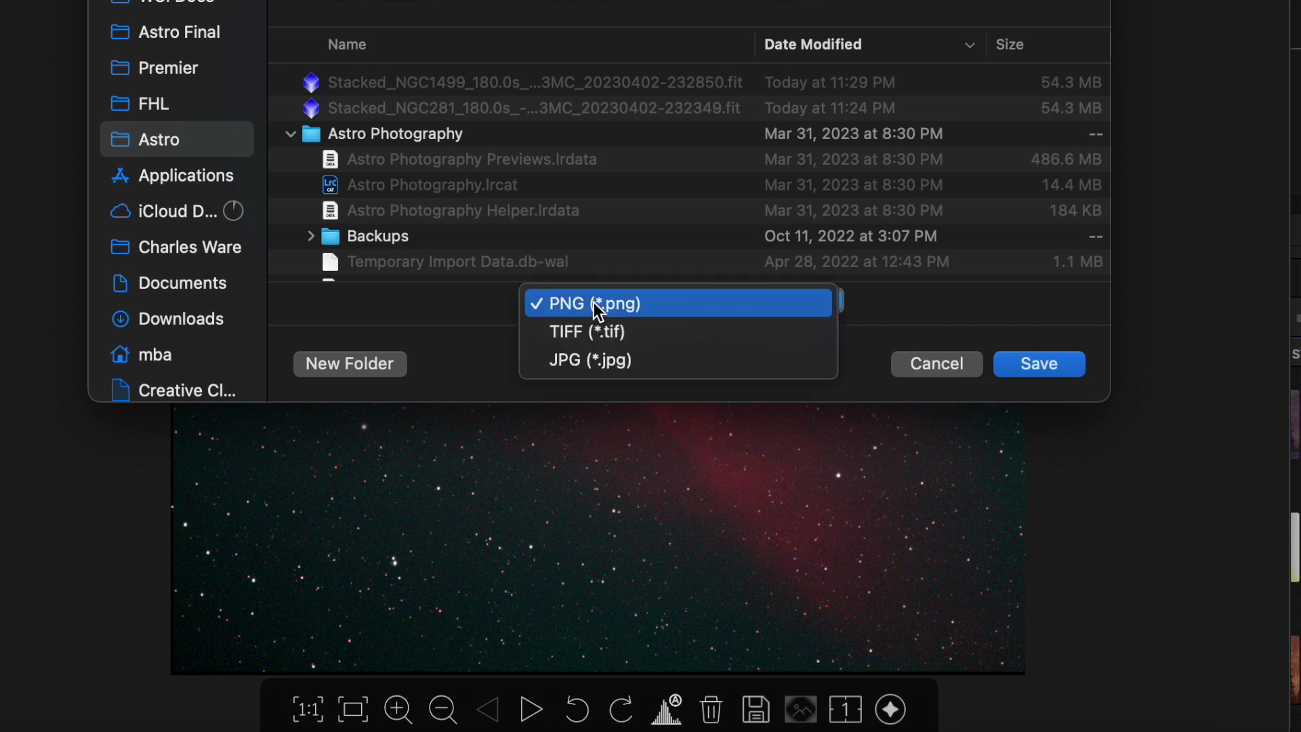
left_click(589, 332)
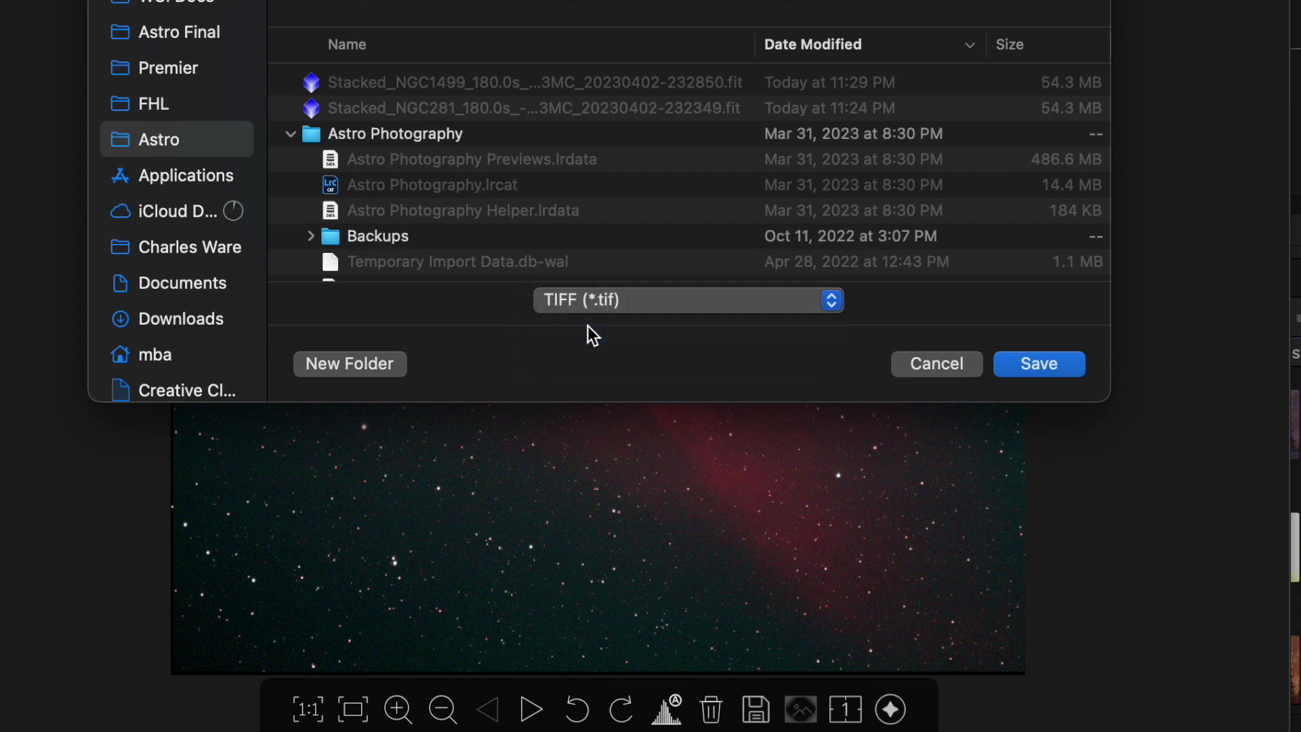
left_click(1052, 375)
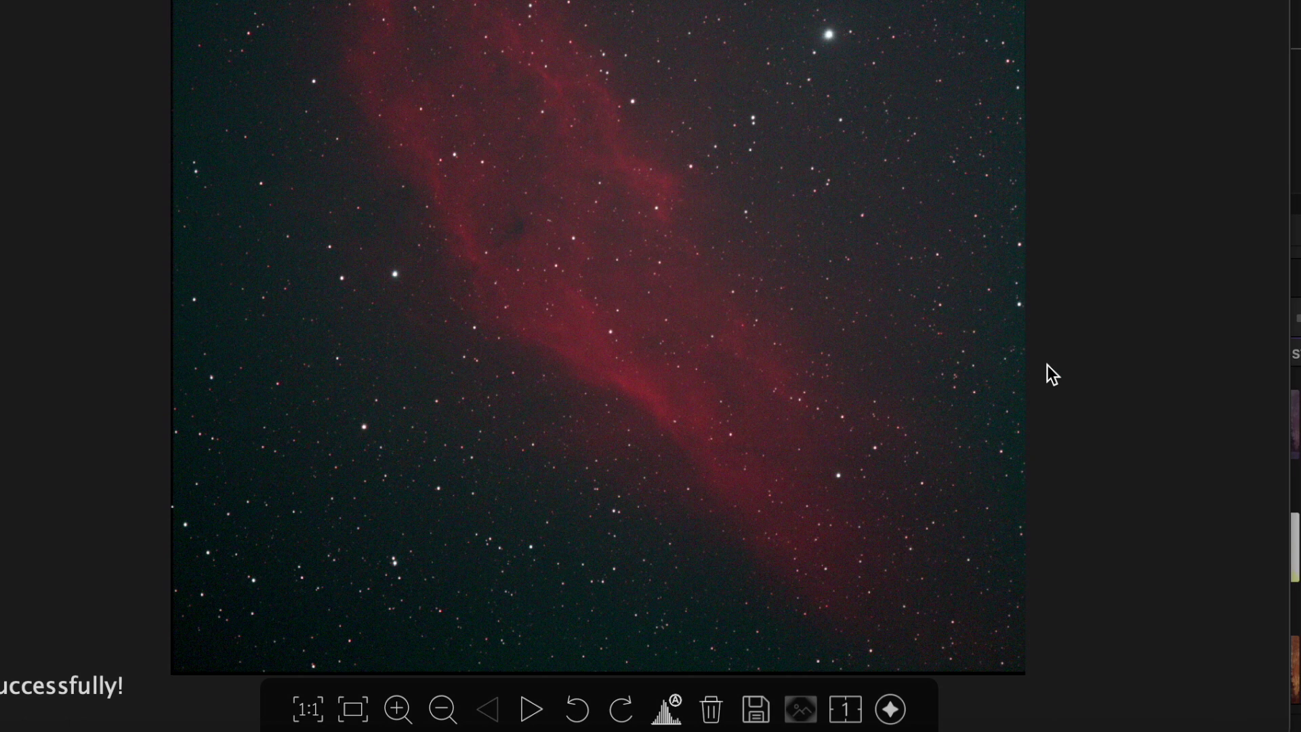